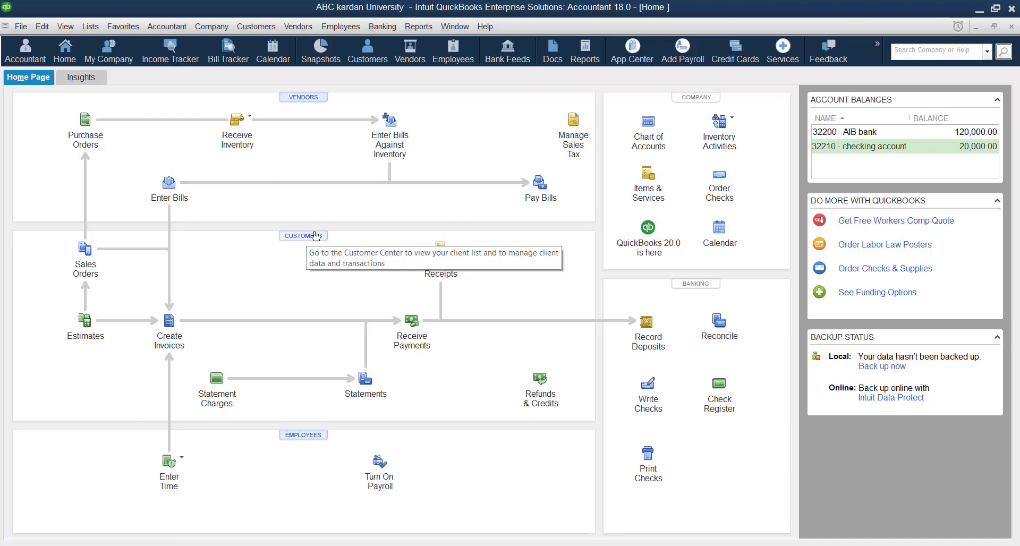
Open the Customer Center from the Customers menu.
{"action": "left_click", "coordinate": [257, 28]}
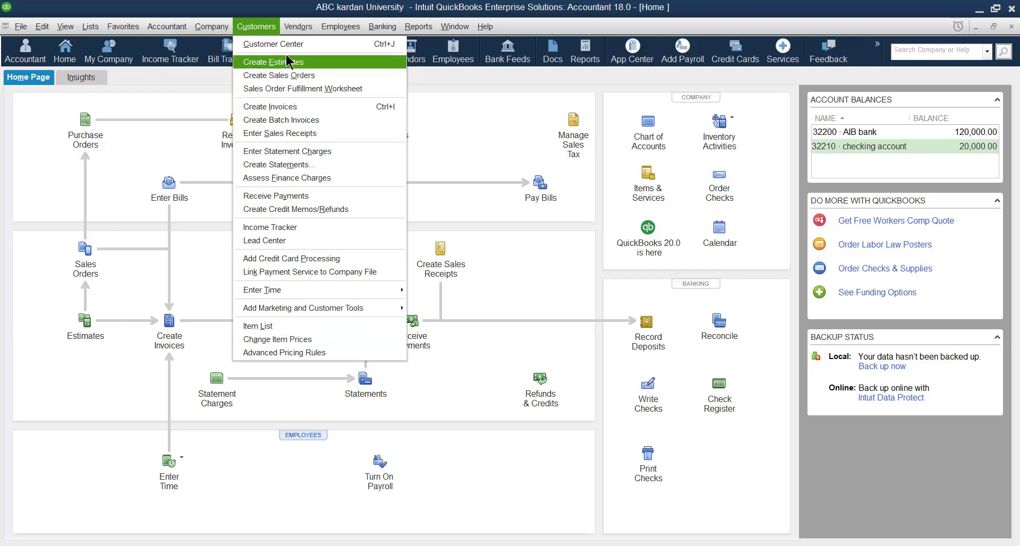
{"action": "left_click", "coordinate": [433, 98]}
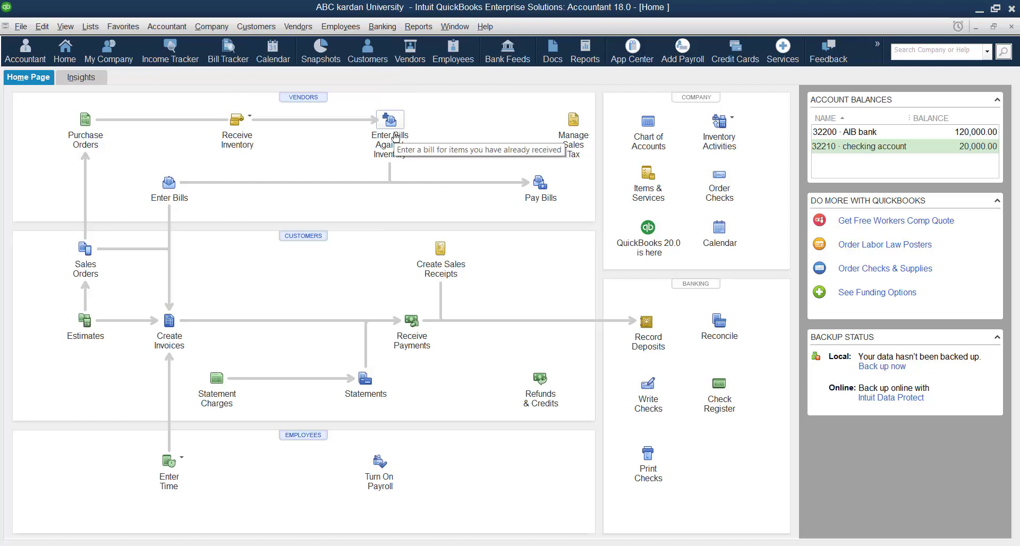
{"action": "left_click", "coordinate": [257, 27]}
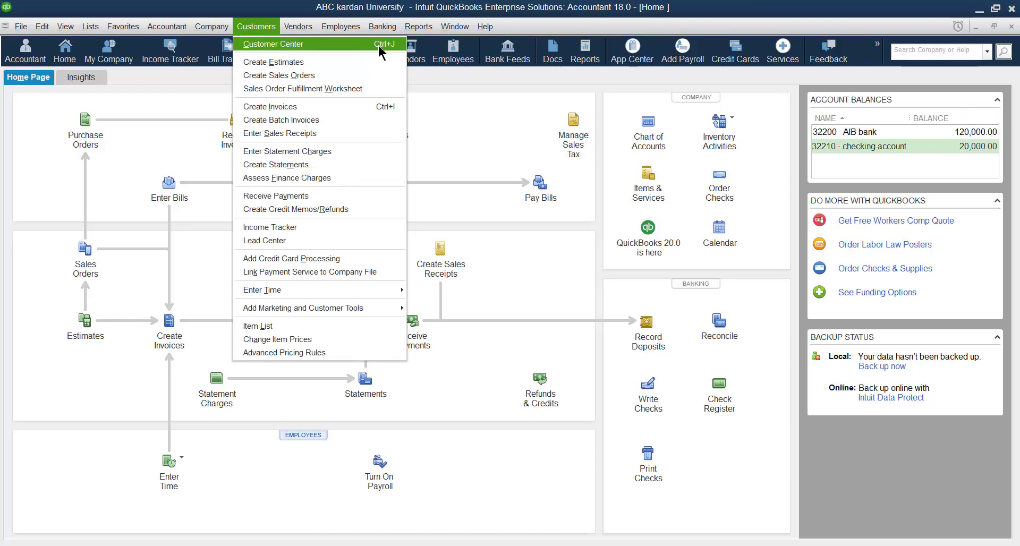
{"action": "left_click", "coordinate": [437, 115]}
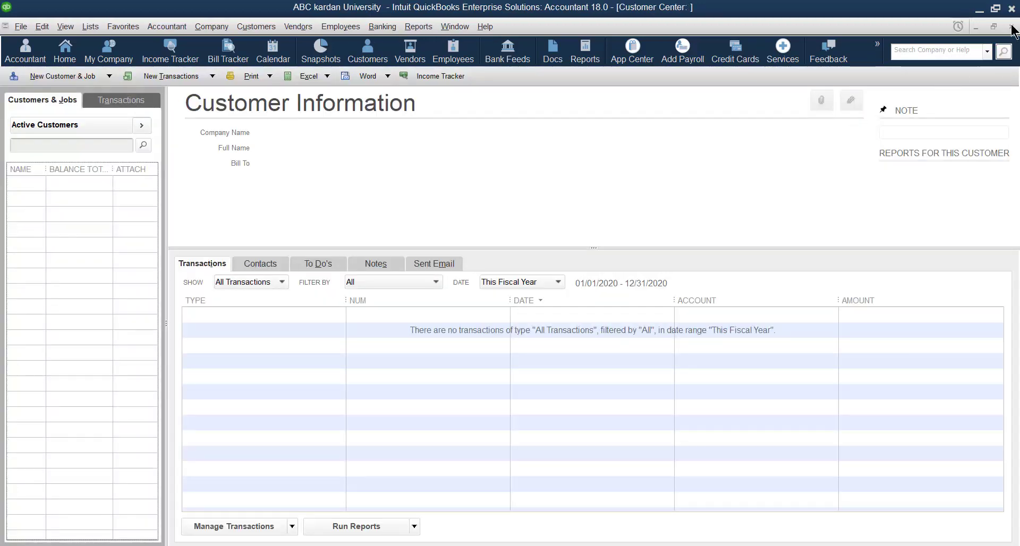
{"action": "left_click", "coordinate": [1011, 26]}
{"action": "left_click", "coordinate": [250, 27]}
{"action": "left_click", "coordinate": [280, 67]}
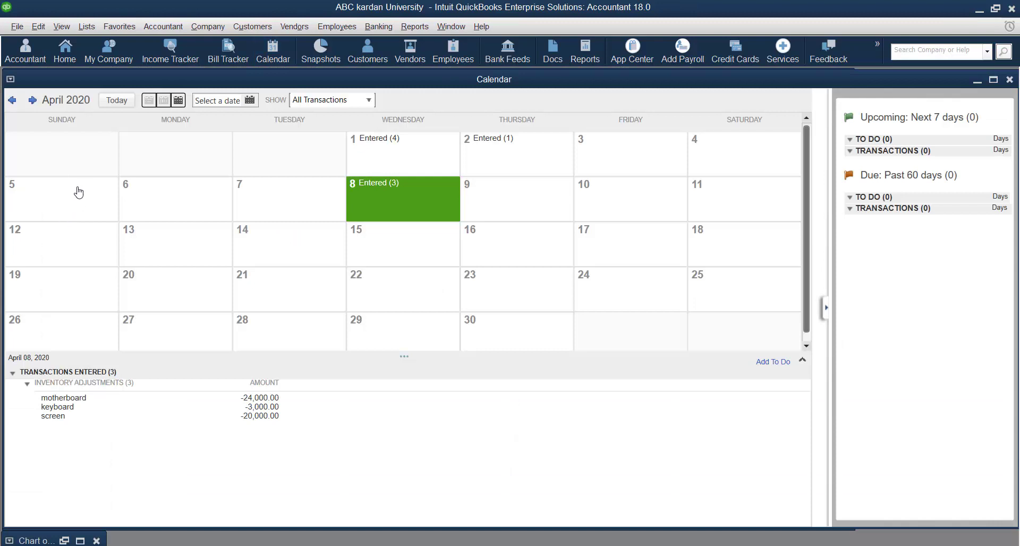
{"action": "left_click", "coordinate": [1009, 79]}
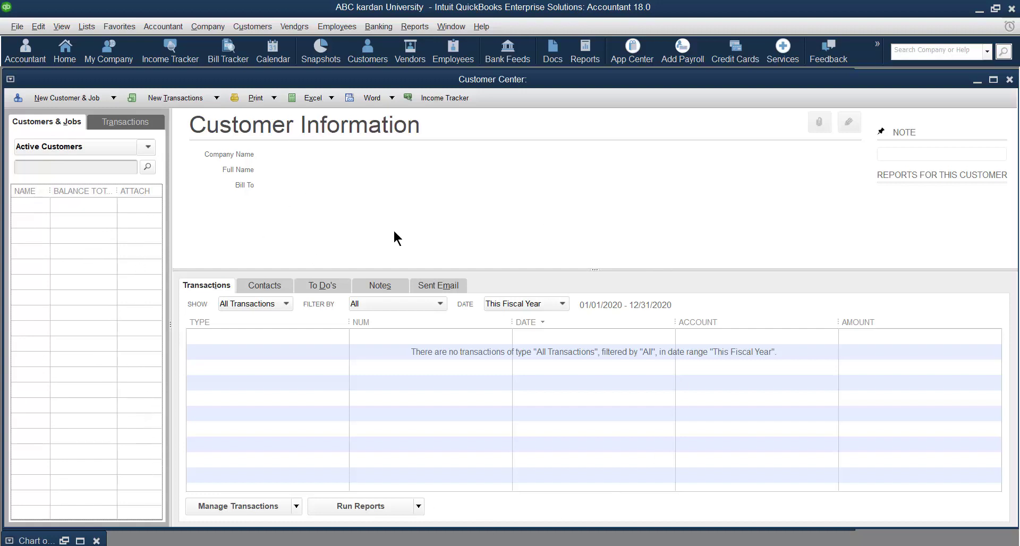
{"action": "left_click", "coordinate": [112, 124]}
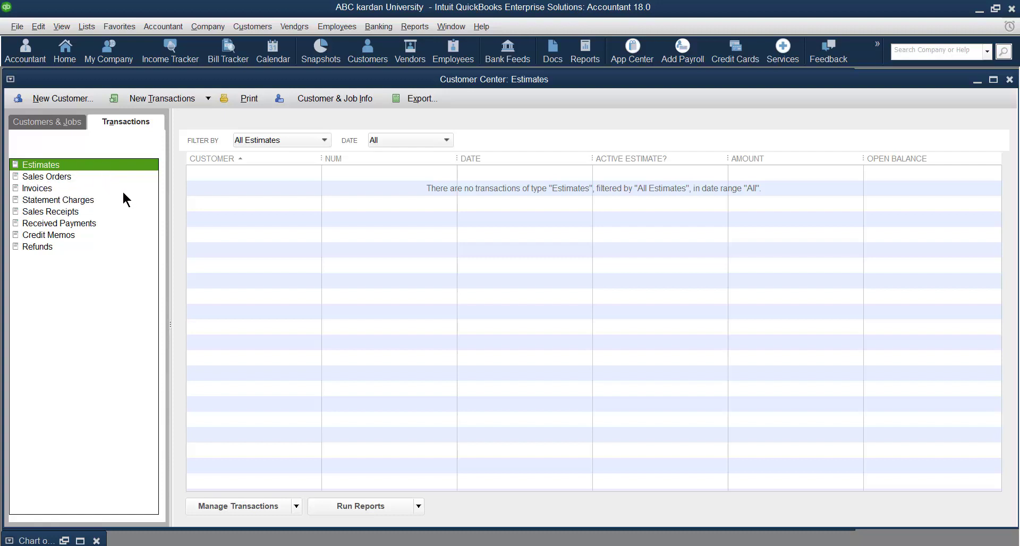
{"action": "left_click", "coordinate": [48, 123]}
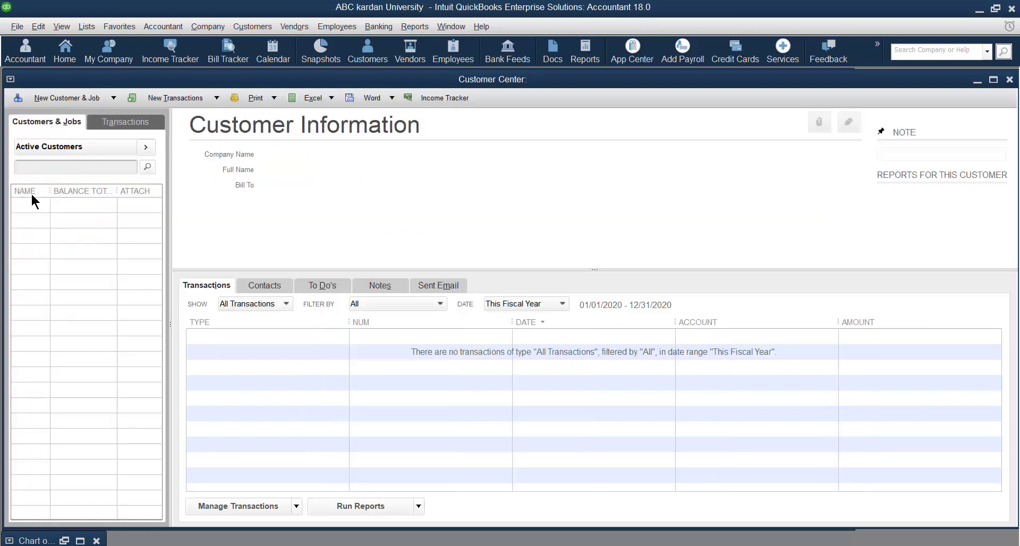
{"action": "left_click", "coordinate": [109, 124]}
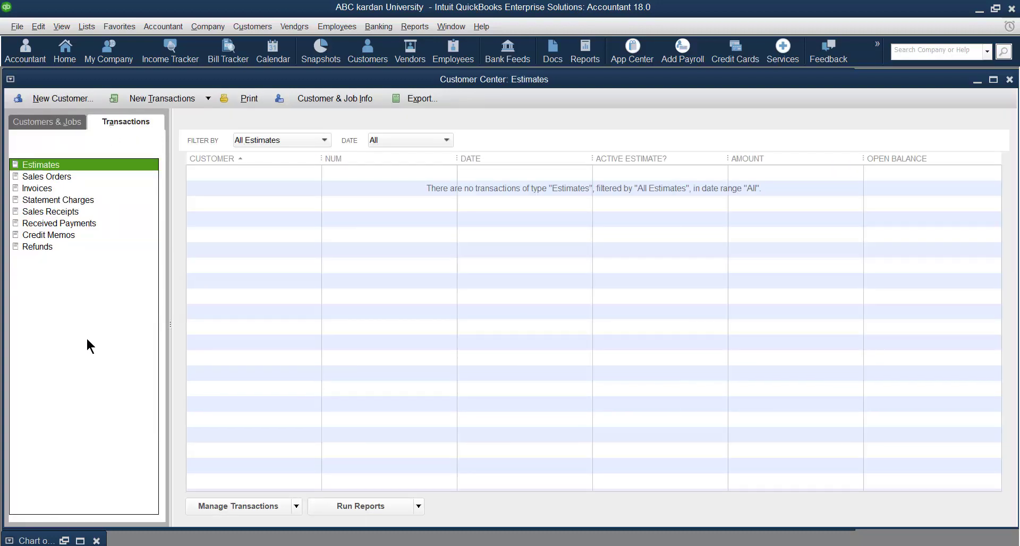
{"action": "left_click", "coordinate": [47, 123]}
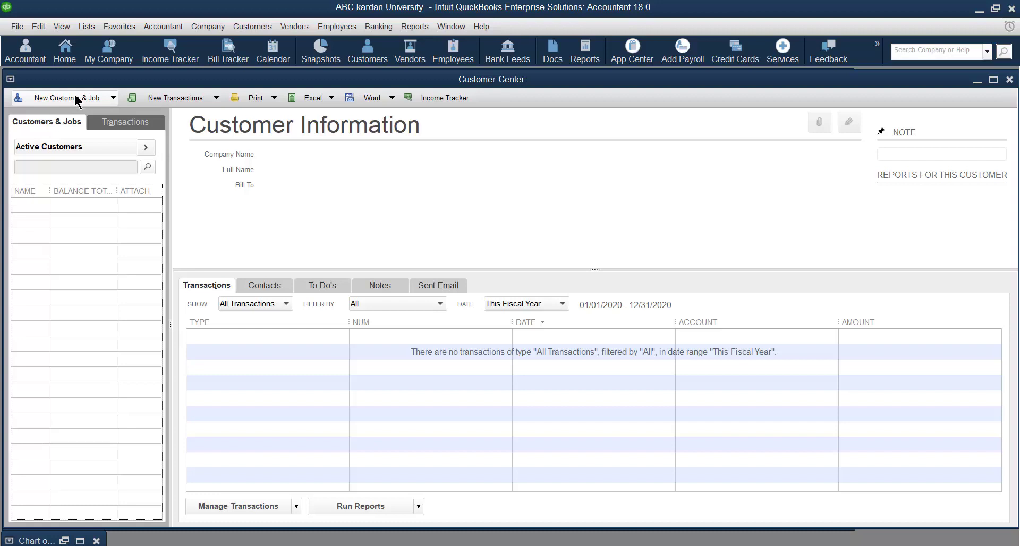
Choose New Customer from the New Customer & Job dropdown.
{"action": "left_click", "coordinate": [113, 97]}
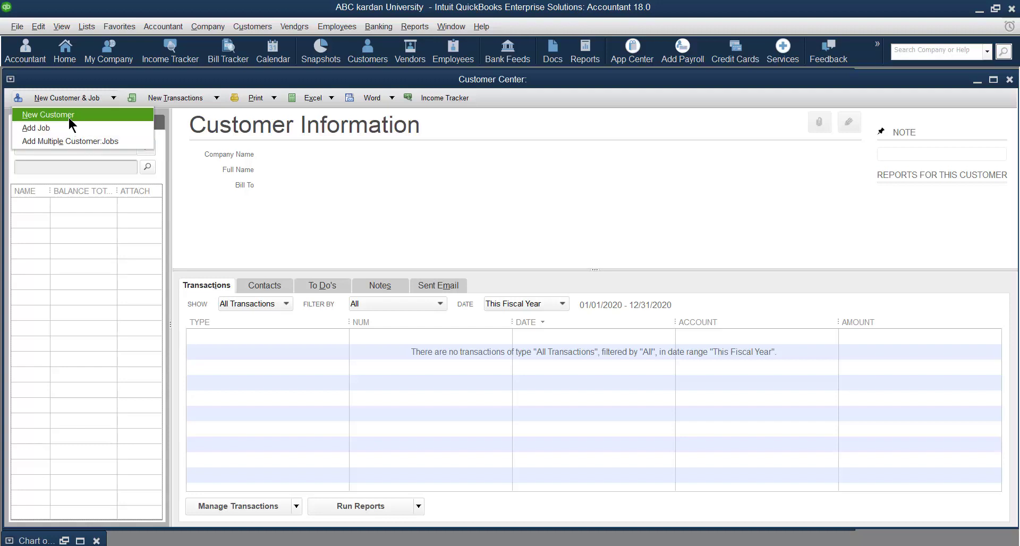
{"action": "left_click", "coordinate": [71, 124]}
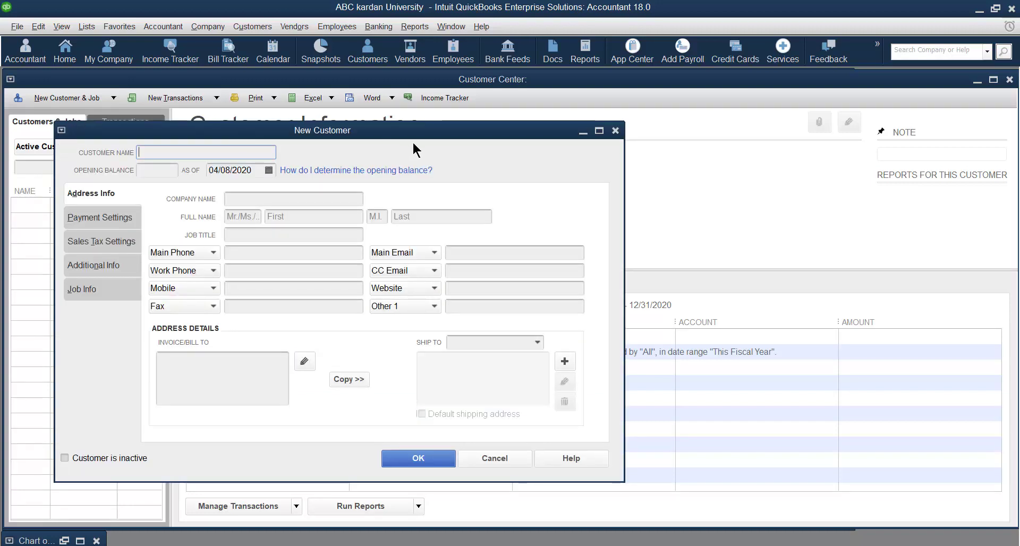
Move the New Customer form up and enter the customer's name in Customer Name.
{"action": "left_click_drag", "start_coordinate": [437, 133], "coordinate": [613, 73]}
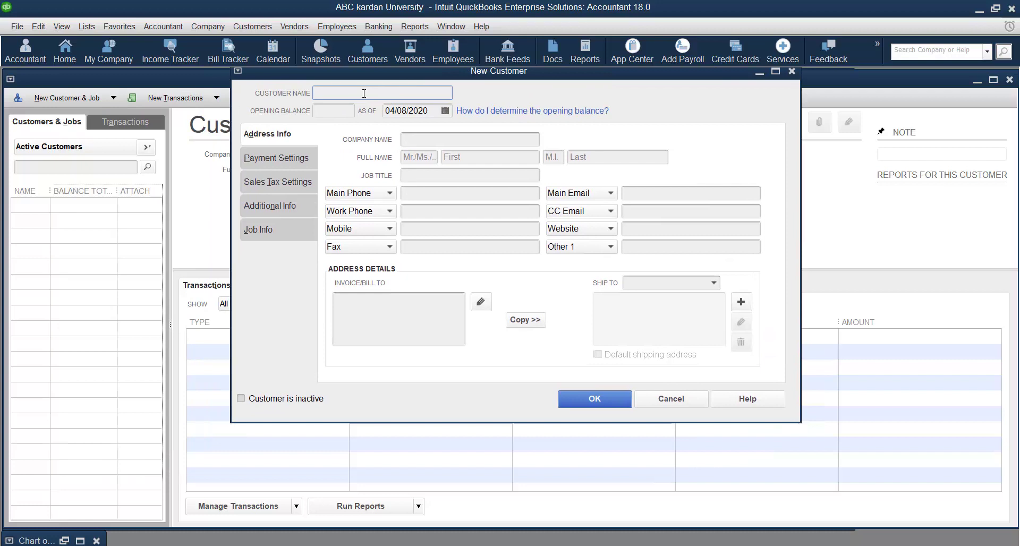
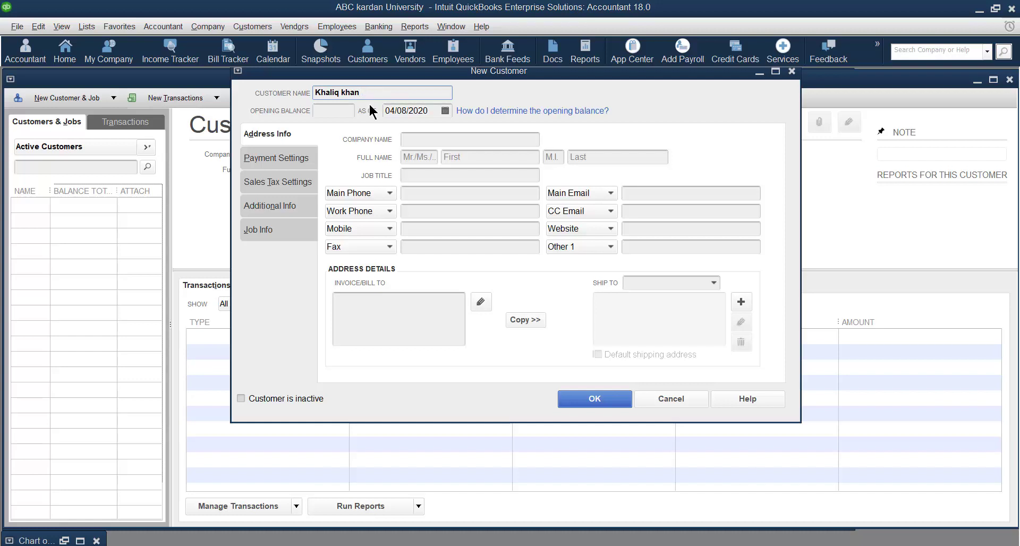
{"action": "left_click", "coordinate": [335, 111]}
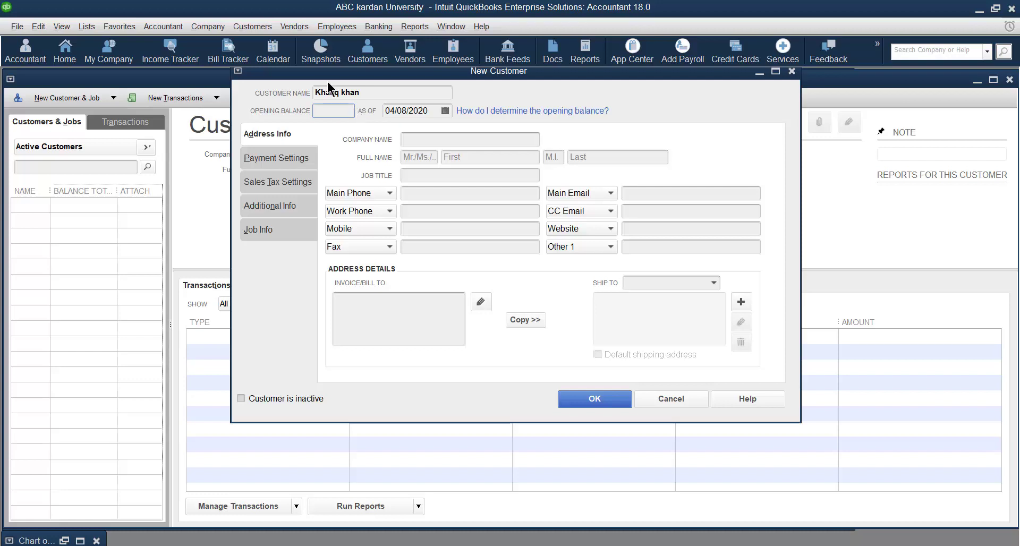
Enter a 10000 opening balance and open the As Of date calendar.
{"action": "left_click", "coordinate": [247, 26]}
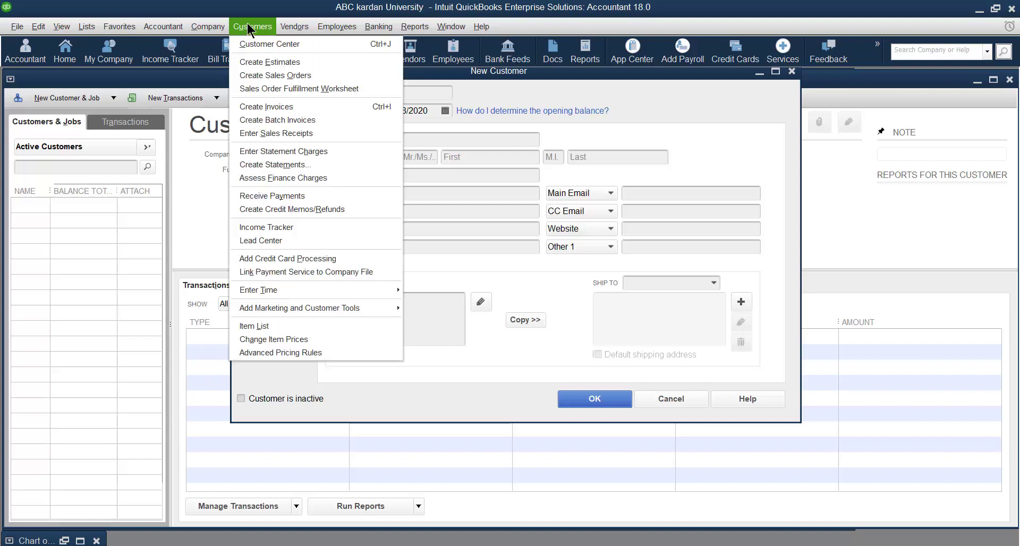
{"action": "left_click", "coordinate": [651, 91]}
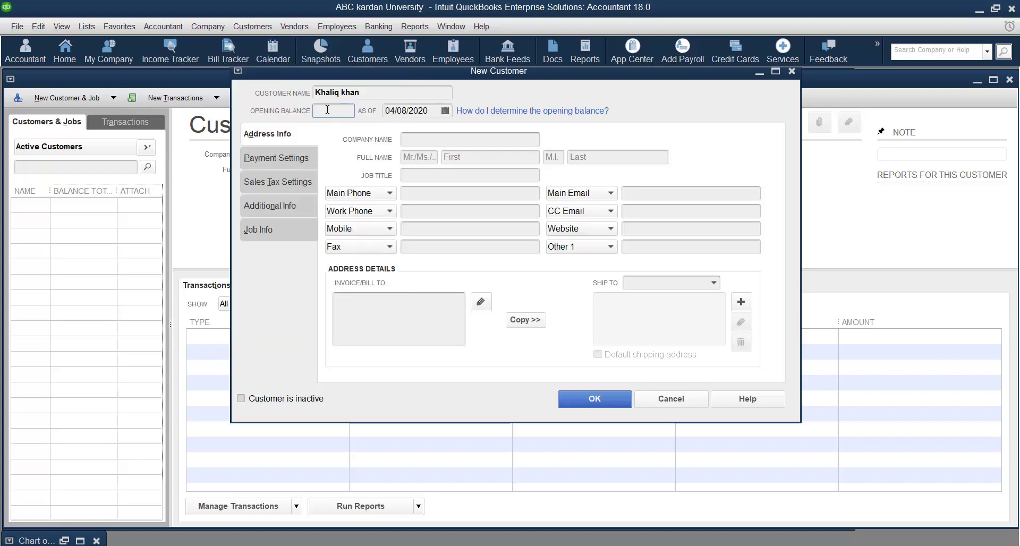
{"action": "type", "text": "10000"}
{"action": "left_click", "coordinate": [445, 111]}
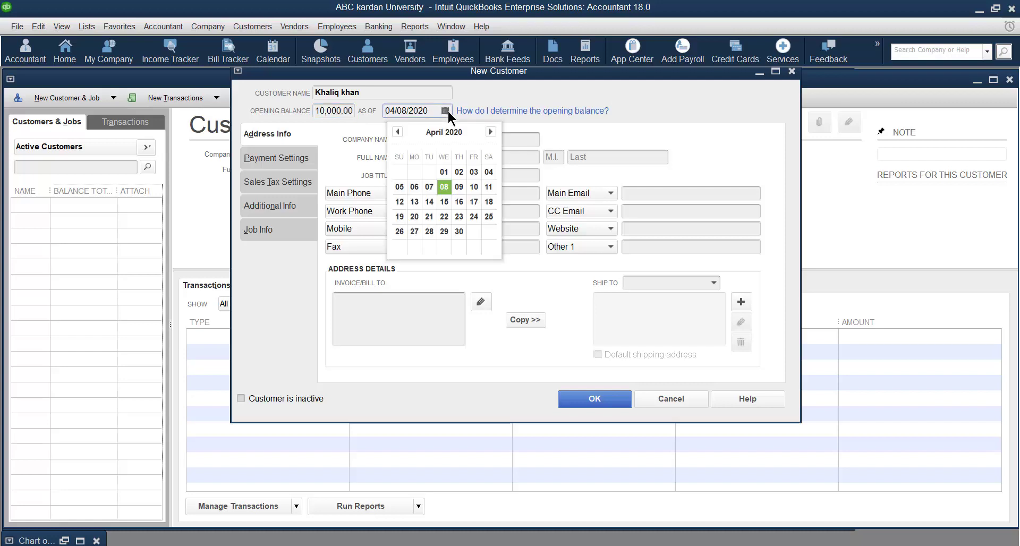
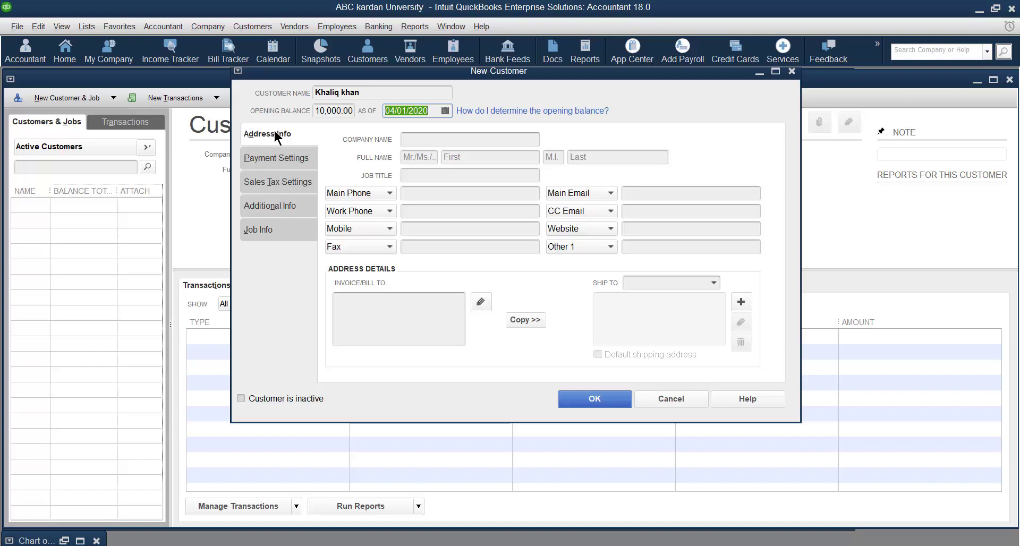
{"action": "left_click", "coordinate": [268, 159]}
{"action": "left_click", "coordinate": [266, 184]}
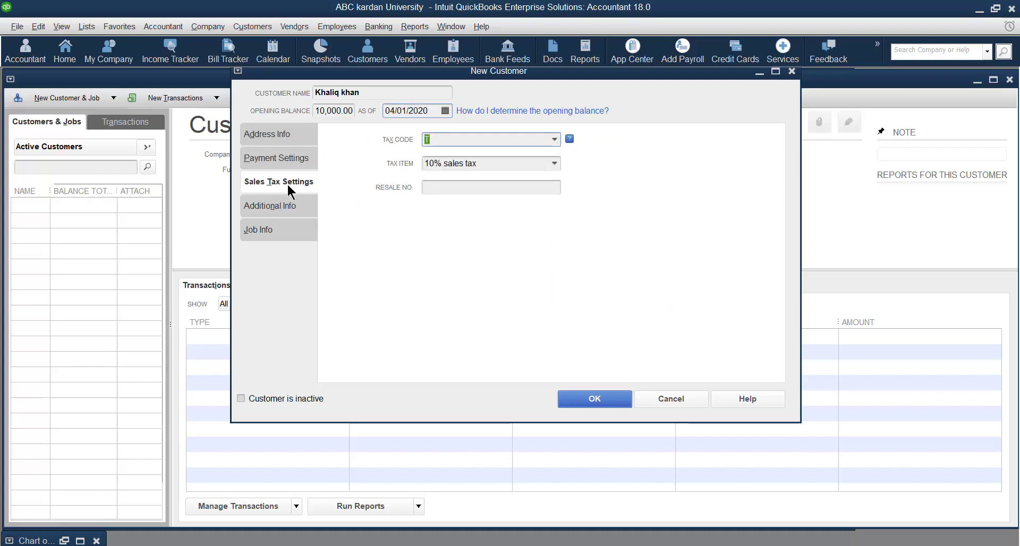
{"action": "left_click", "coordinate": [270, 204]}
{"action": "left_click", "coordinate": [271, 233]}
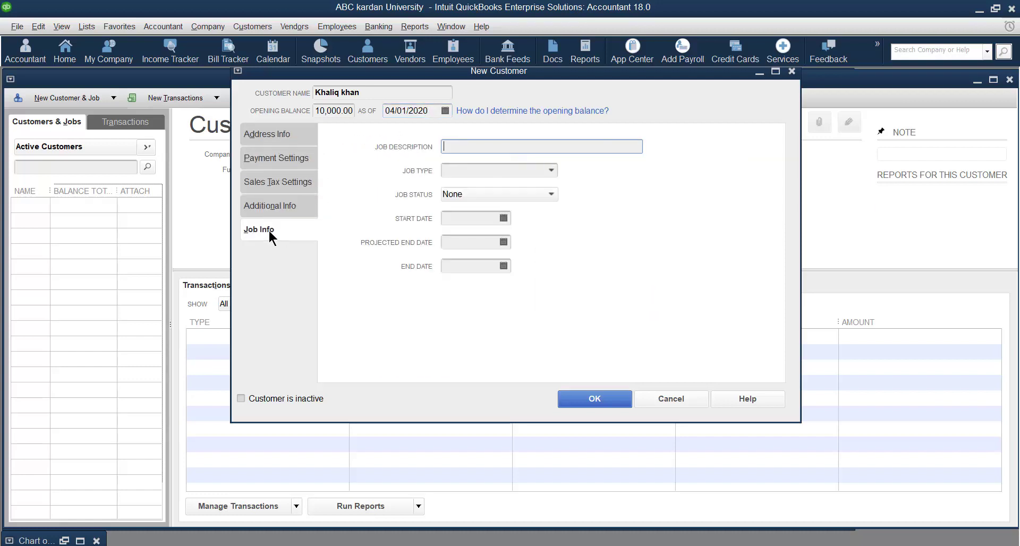
{"action": "left_click", "coordinate": [268, 133]}
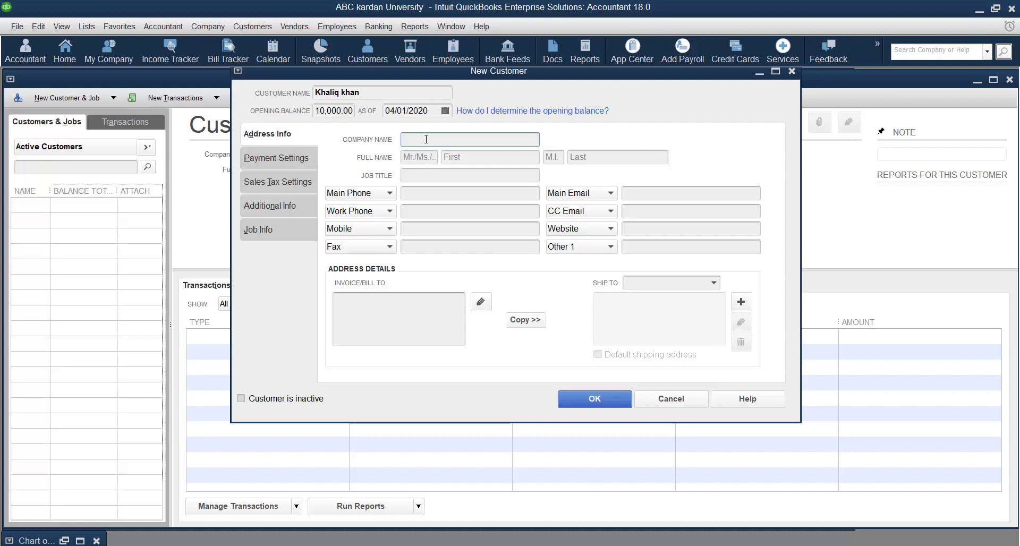
Enter the customer's company name and set the contact title to Mr.
{"action": "left_click", "coordinate": [413, 154]}
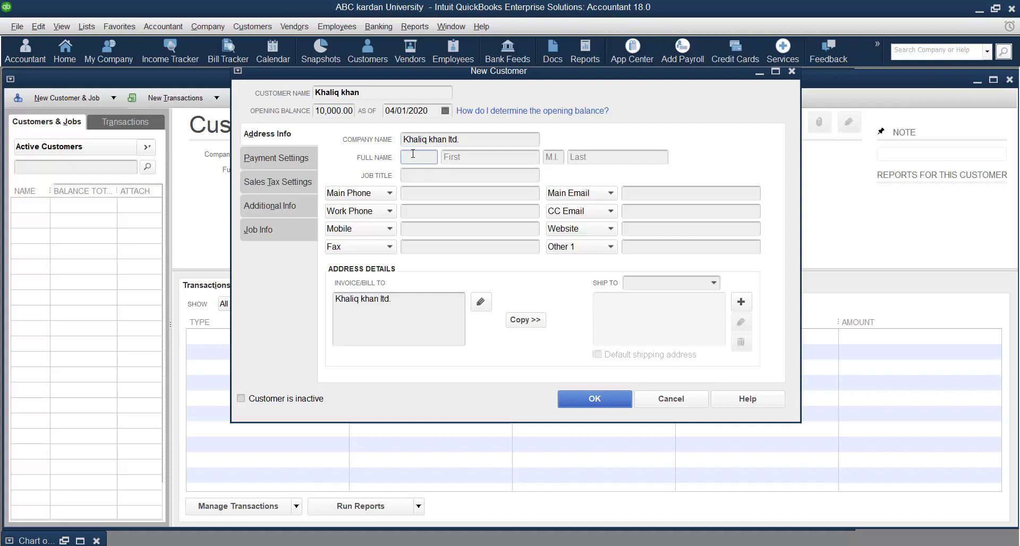
{"action": "type", "text": "r"}
{"action": "key", "text": "BackSpace"}
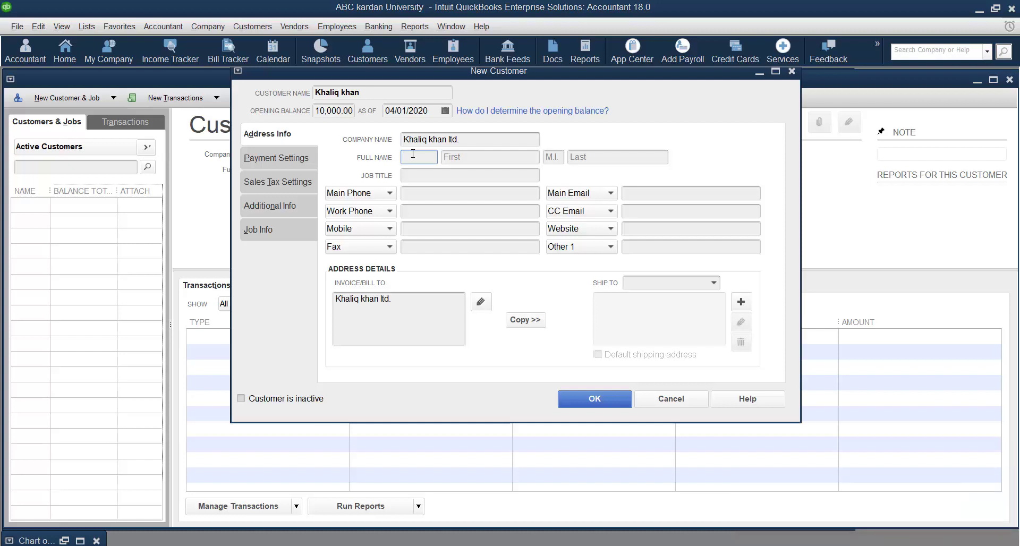
{"action": "type", "text": "Mr."}
Fill in the contact's first and last names.
{"action": "left_click", "coordinate": [460, 154]}
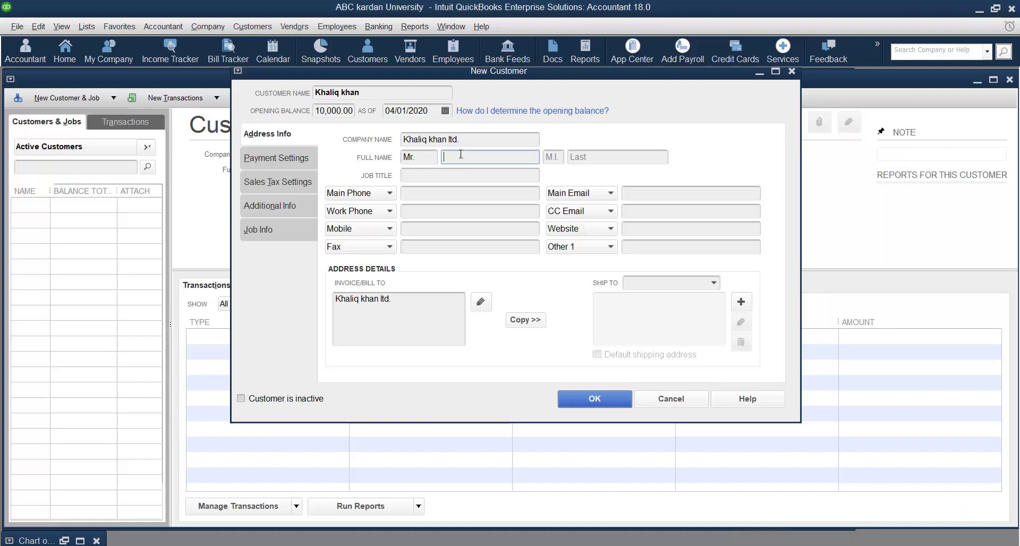
{"action": "left_click", "coordinate": [617, 158]}
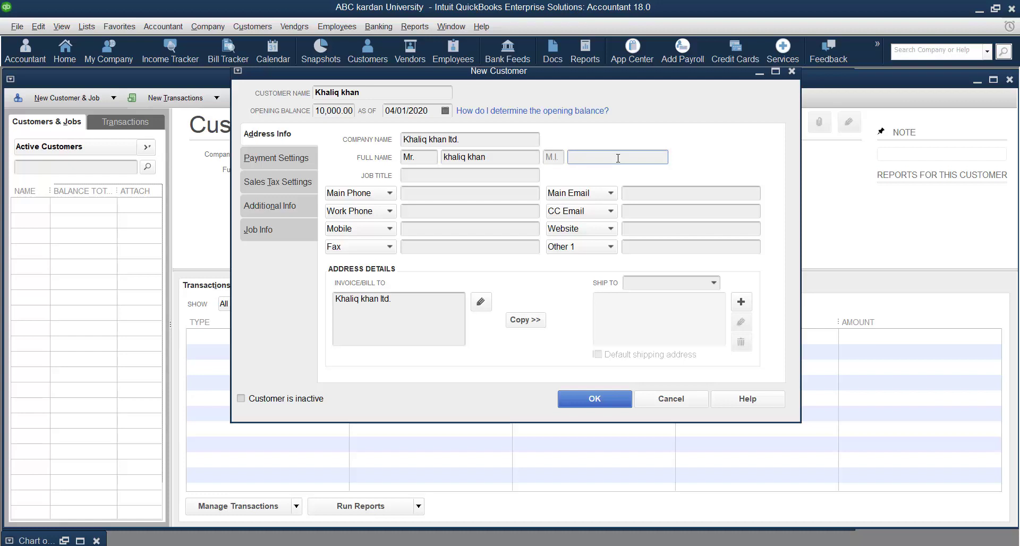
{"action": "left_click", "coordinate": [450, 171]}
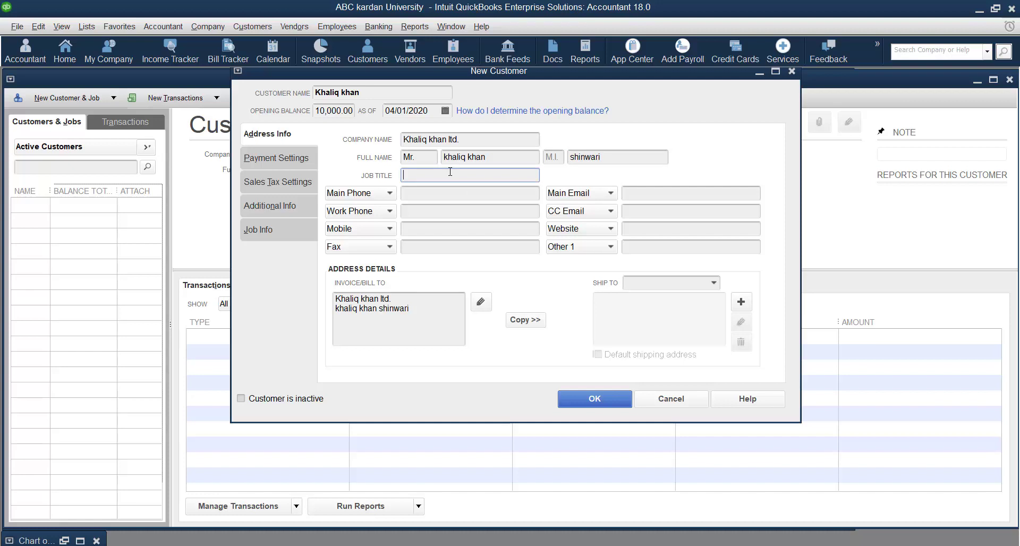
Enter job title 'head of department' and the contact's mobile number.
{"action": "type", "text": "head of departmetnt"}
{"action": "left_click", "coordinate": [426, 229]}
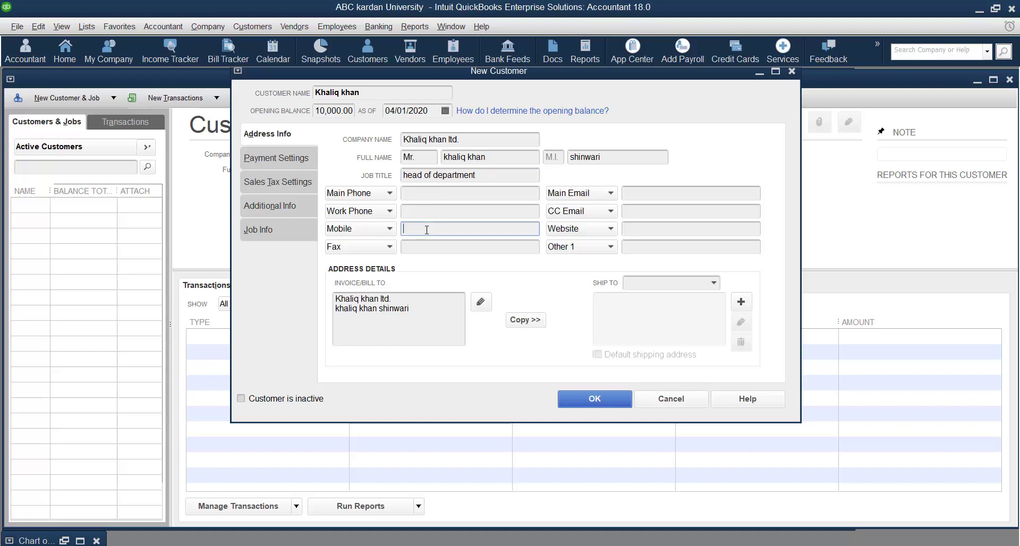
{"action": "left_click", "coordinate": [657, 192]}
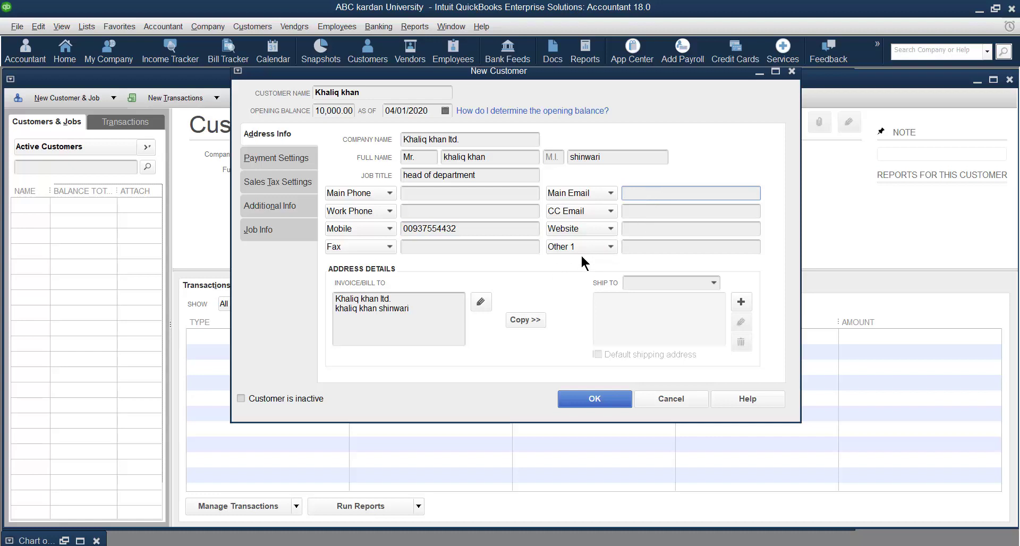
Change the Other 1 contact field to Facebook and copy the billing address for shipping.
{"action": "left_click", "coordinate": [610, 247]}
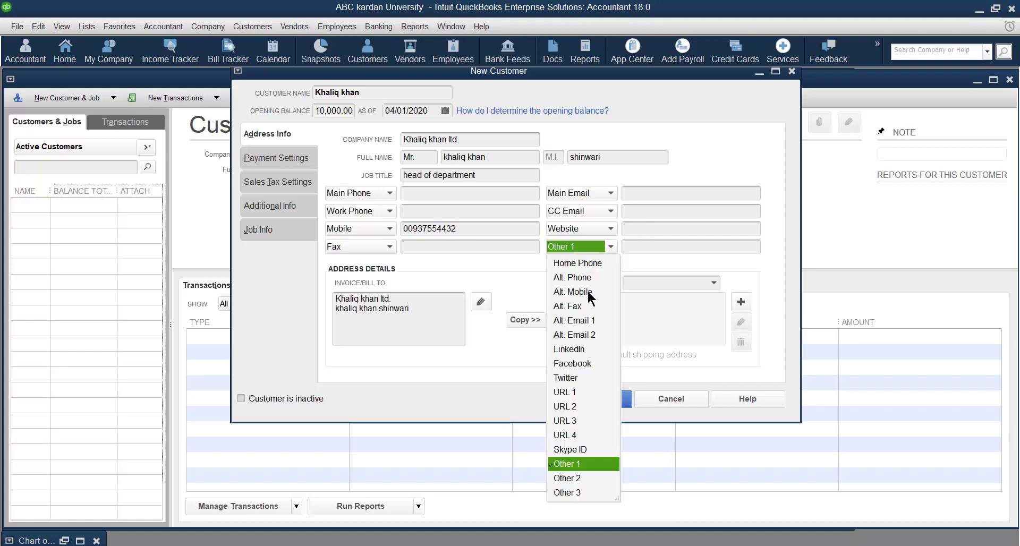
{"action": "left_click", "coordinate": [573, 364]}
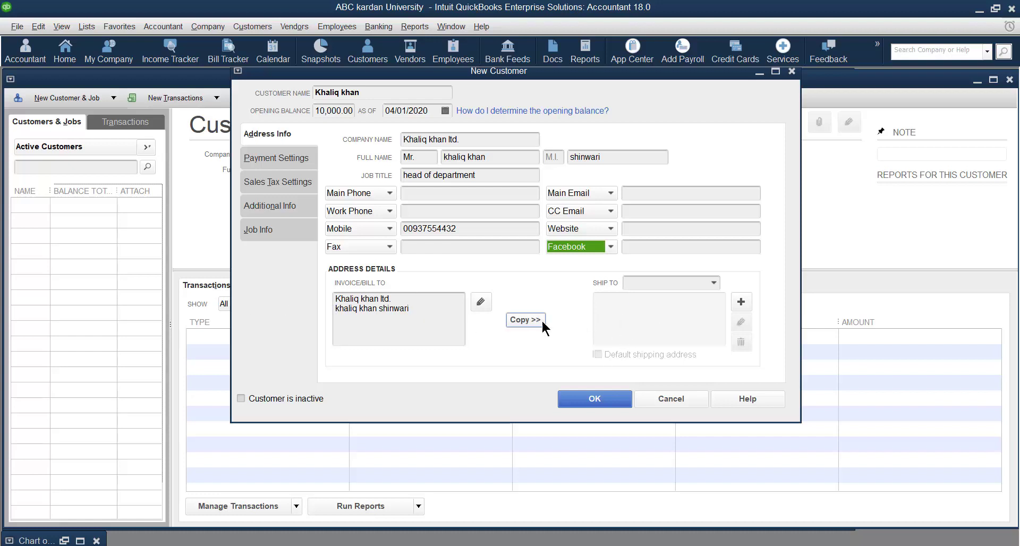
{"action": "left_click", "coordinate": [521, 319]}
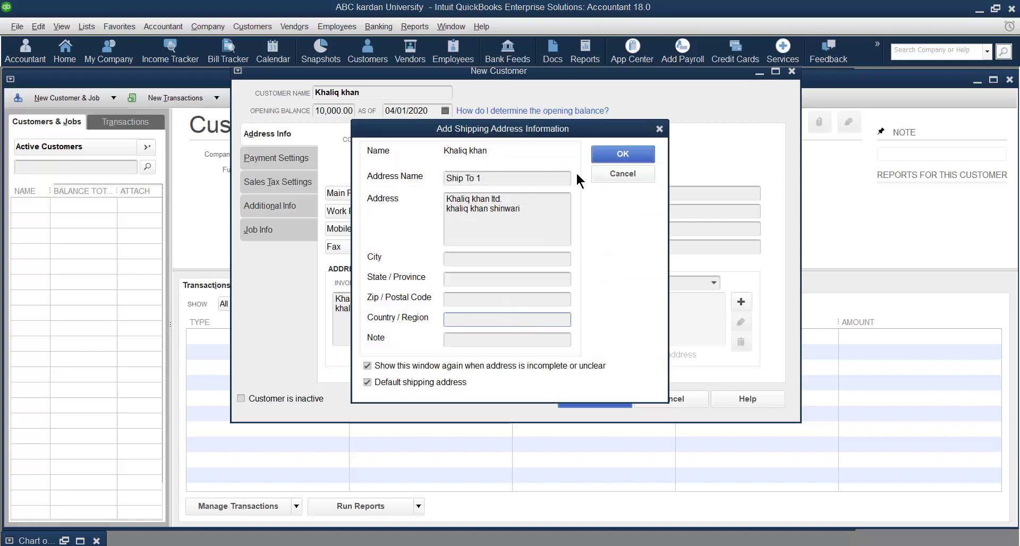
Accept Ship To 1, then add a Ship To 2 address in Kabul.
{"action": "left_click", "coordinate": [618, 155]}
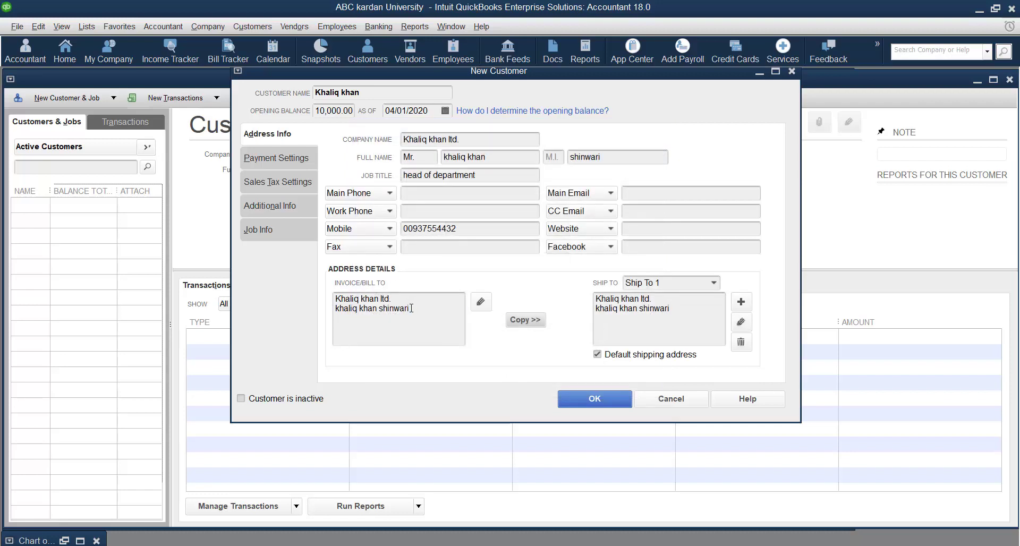
{"action": "left_click", "coordinate": [741, 302]}
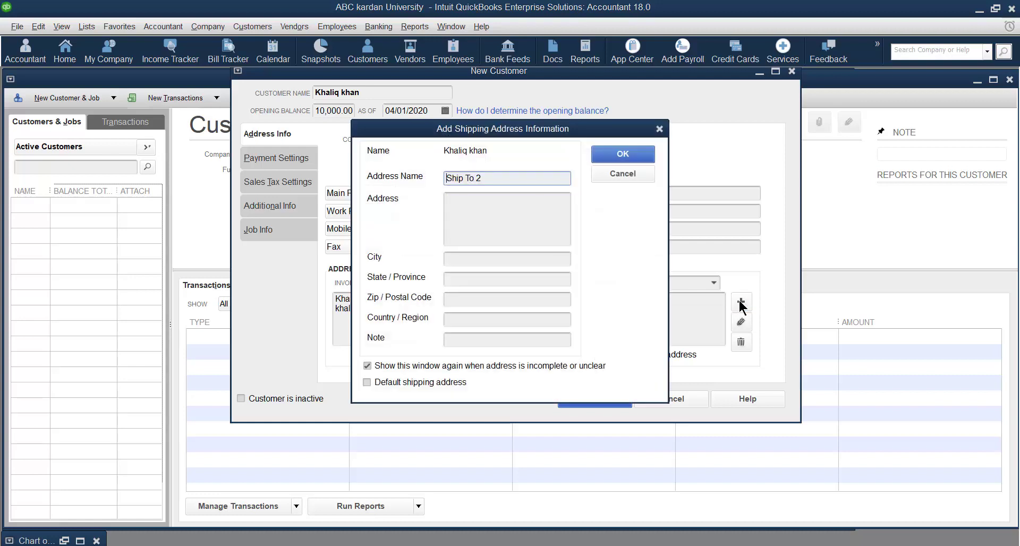
{"action": "left_click", "coordinate": [474, 209]}
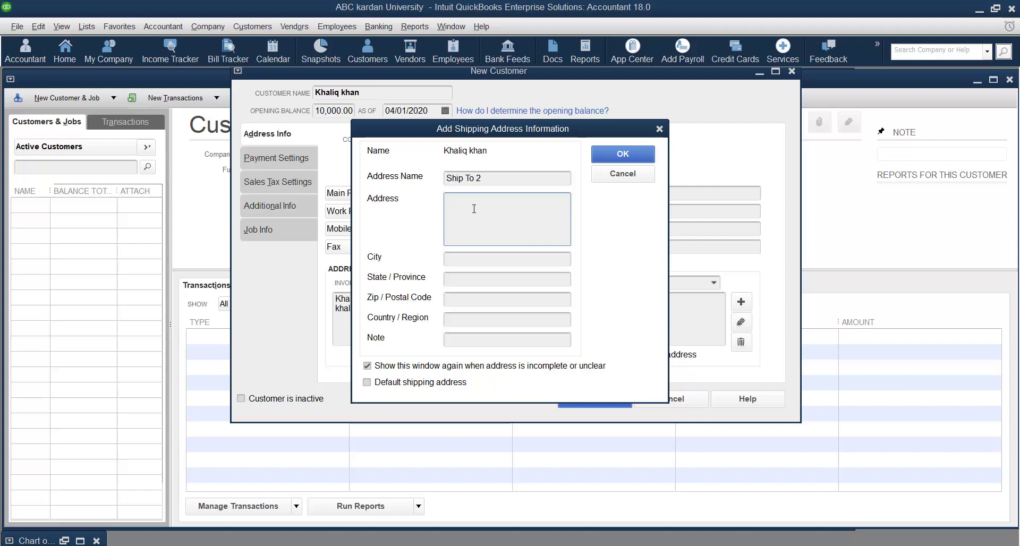
{"action": "type", "text": "poli charkhi"}
{"action": "left_click", "coordinate": [466, 258]}
{"action": "type", "text": "kab"}
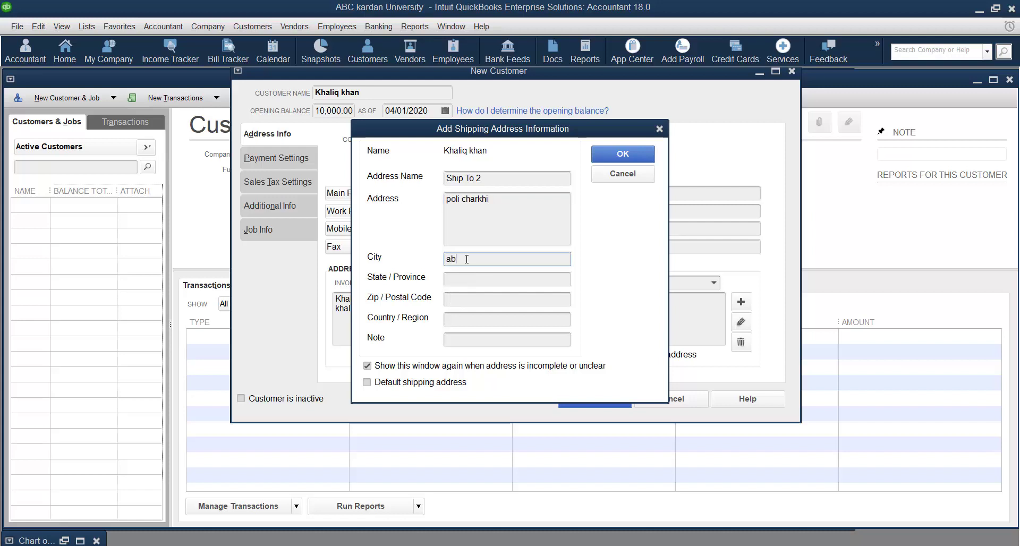
{"action": "key", "text": "BackSpace"}
{"action": "key", "text": "BackSpace"}
{"action": "key", "text": "BackSpace"}
{"action": "type", "text": "kabul"}
{"action": "left_click", "coordinate": [463, 279]}
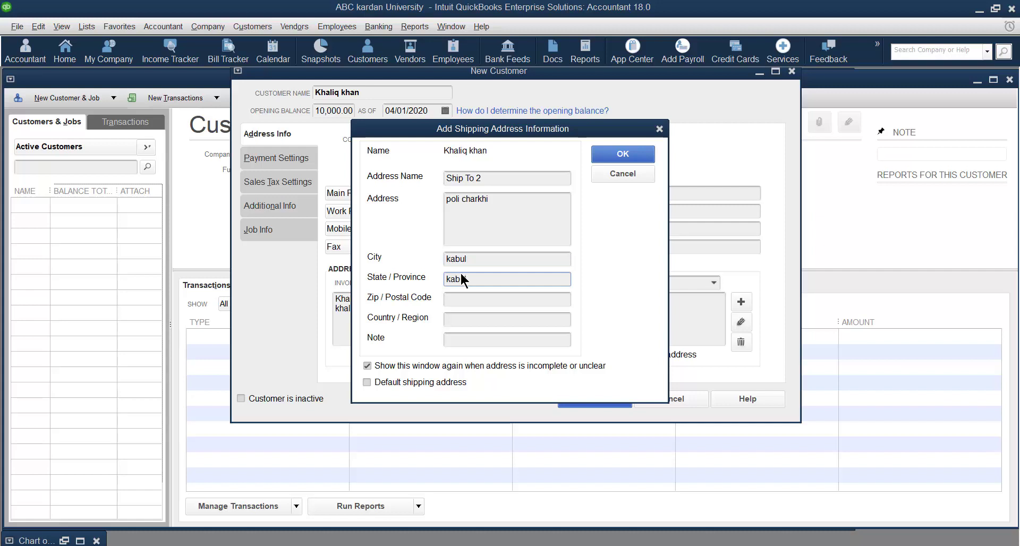
{"action": "left_click", "coordinate": [466, 320]}
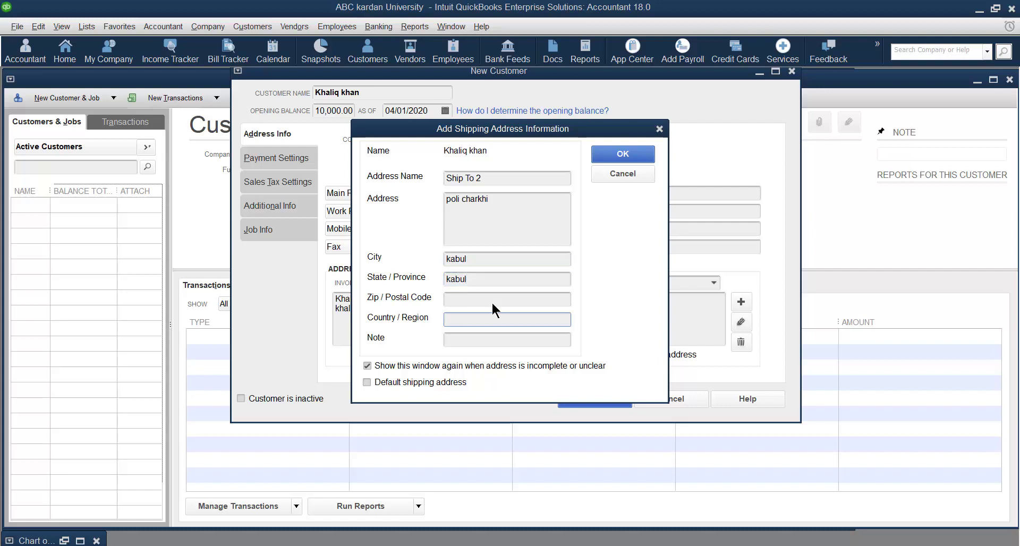
{"action": "left_click", "coordinate": [623, 154]}
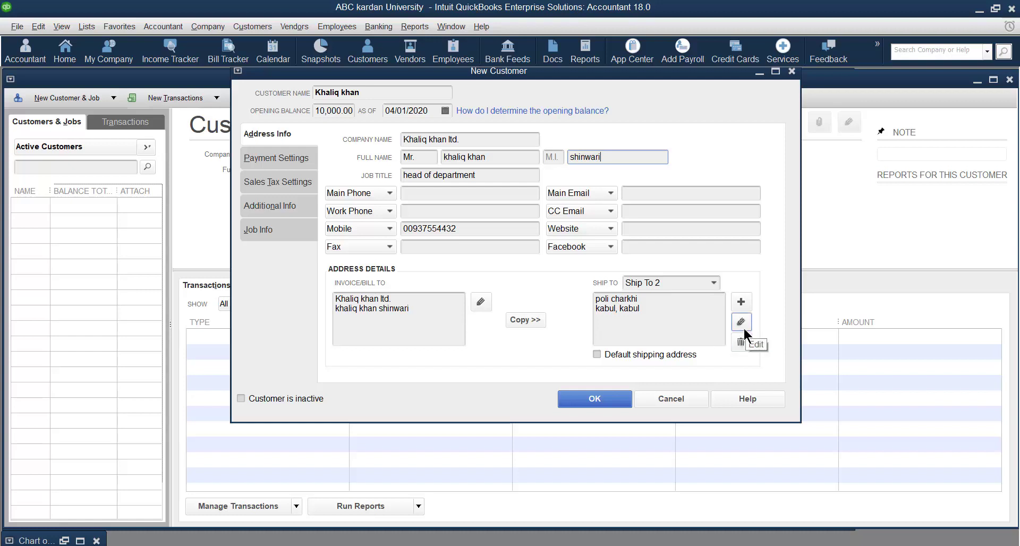
Make Ship To 2 the default shipping address.
{"action": "left_click", "coordinate": [714, 284]}
{"action": "left_click", "coordinate": [658, 323]}
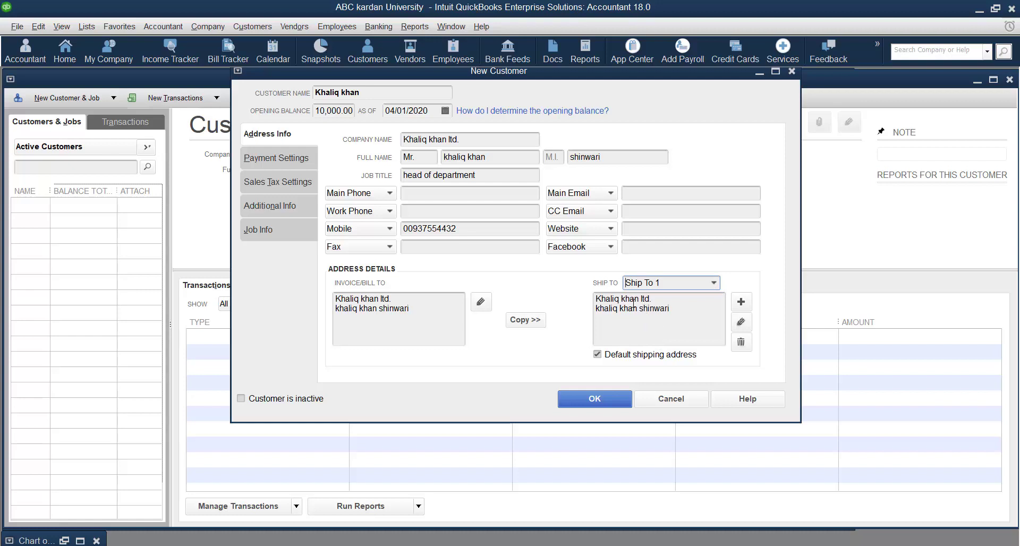
{"action": "left_click", "coordinate": [713, 283]}
{"action": "left_click", "coordinate": [701, 343]}
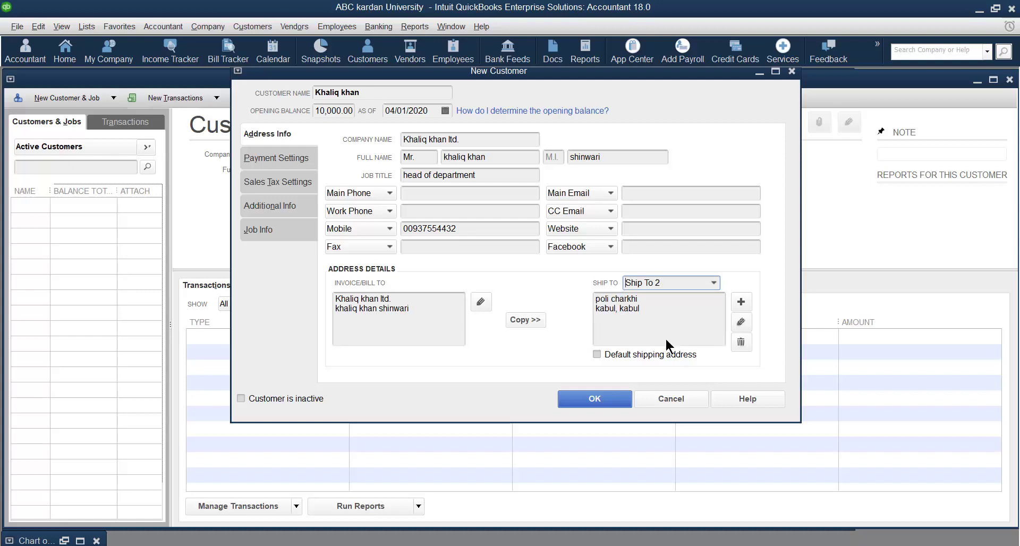
{"action": "left_click", "coordinate": [597, 354]}
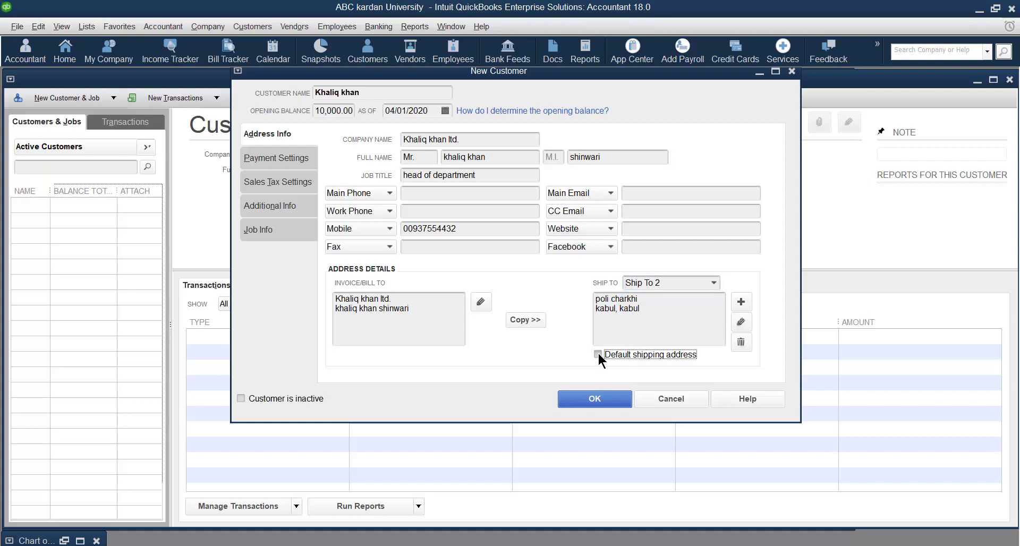
{"action": "left_click", "coordinate": [597, 354]}
{"action": "left_click", "coordinate": [273, 157]}
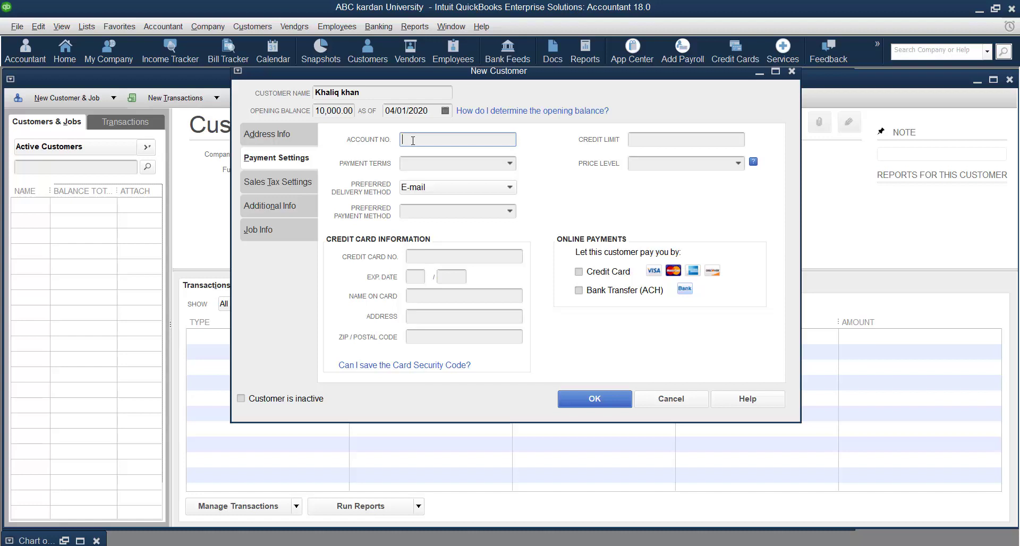
Enter the customer's account number and set payment terms to 1% 10 Net 30.
{"action": "type", "text": "000"}
{"action": "key", "text": "BackSpace"}
{"action": "left_click", "coordinate": [509, 165]}
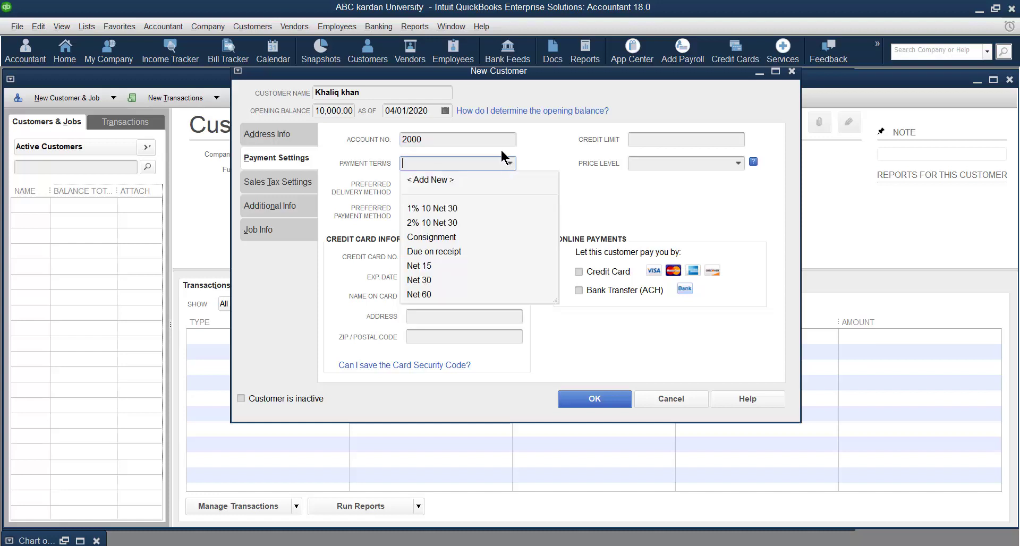
{"action": "left_click", "coordinate": [451, 209]}
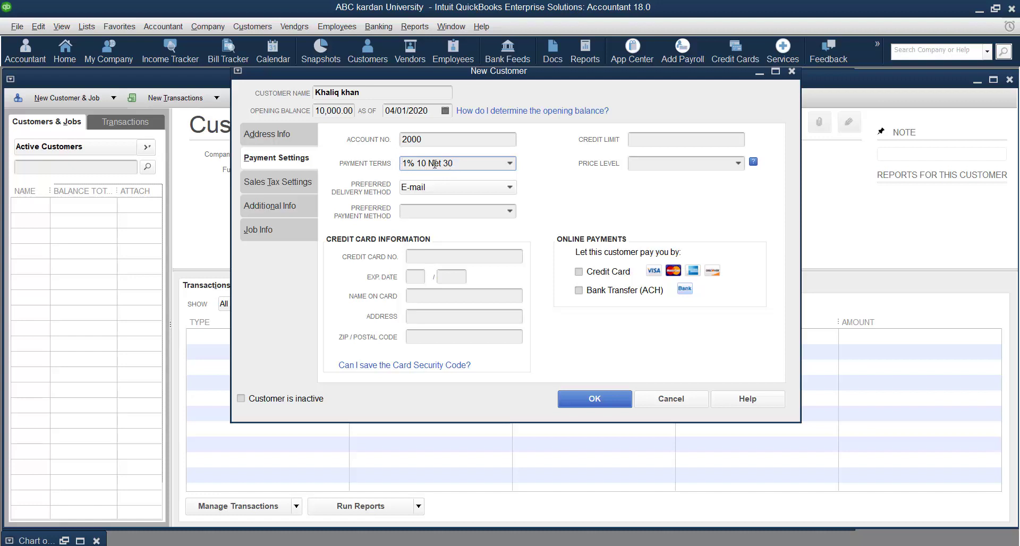
Choose < Add New > in Payment Terms to define a new term.
{"action": "left_click_drag", "start_coordinate": [458, 162], "coordinate": [446, 162]}
{"action": "left_click", "coordinate": [423, 163]}
{"action": "left_click_drag", "start_coordinate": [423, 164], "coordinate": [421, 164]}
{"action": "left_click", "coordinate": [509, 164]}
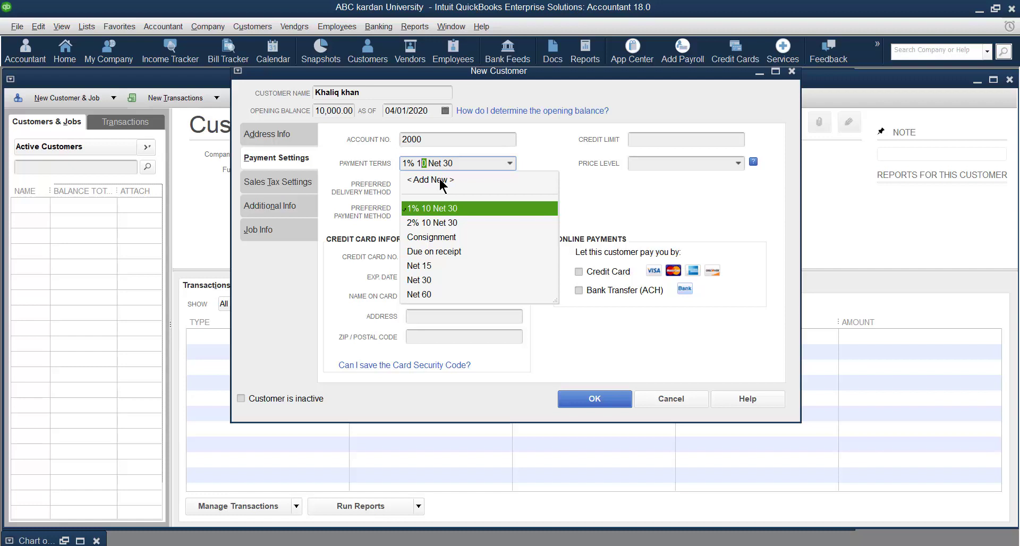
{"action": "left_click", "coordinate": [439, 180]}
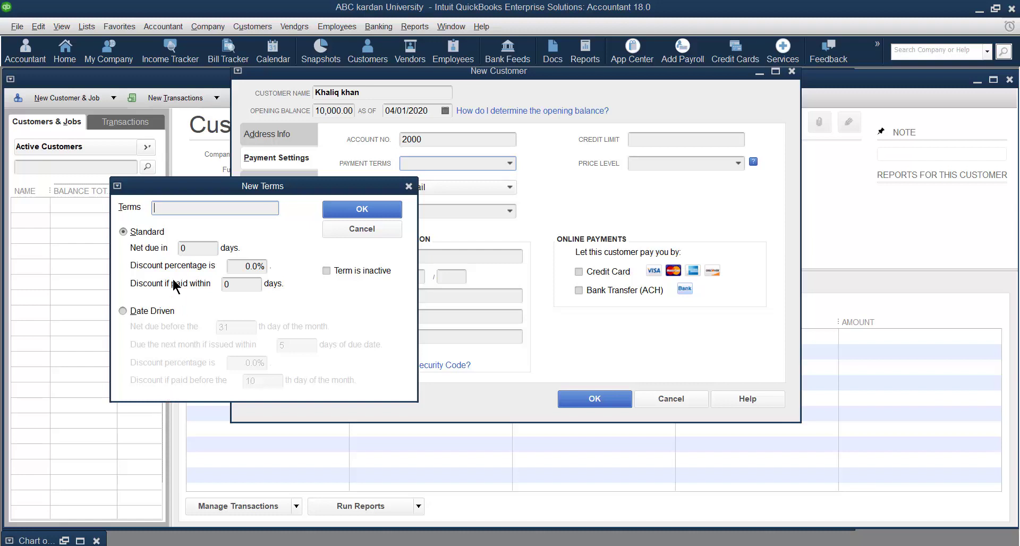
{"action": "left_click", "coordinate": [176, 248]}
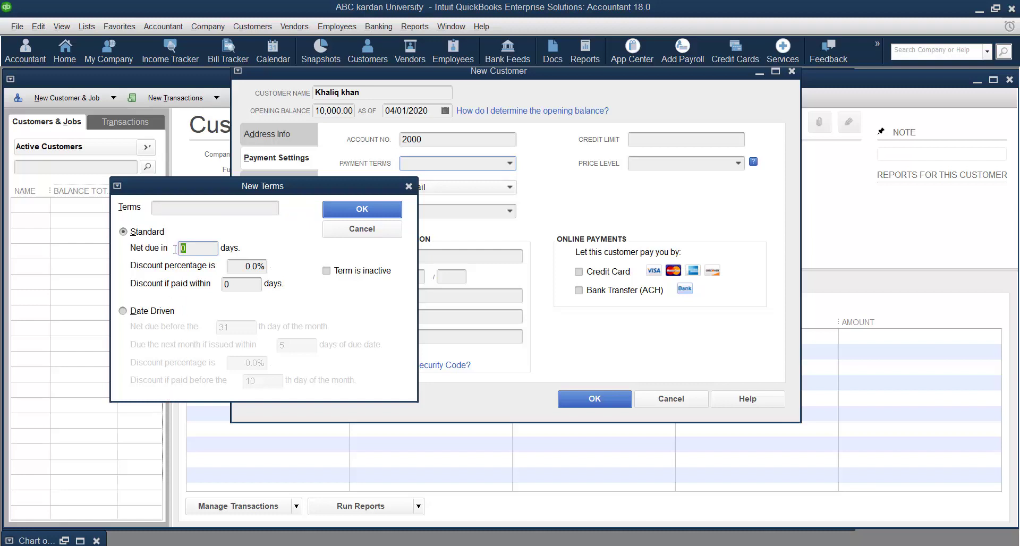
{"action": "type", "text": "60"}
{"action": "left_click", "coordinate": [359, 231]}
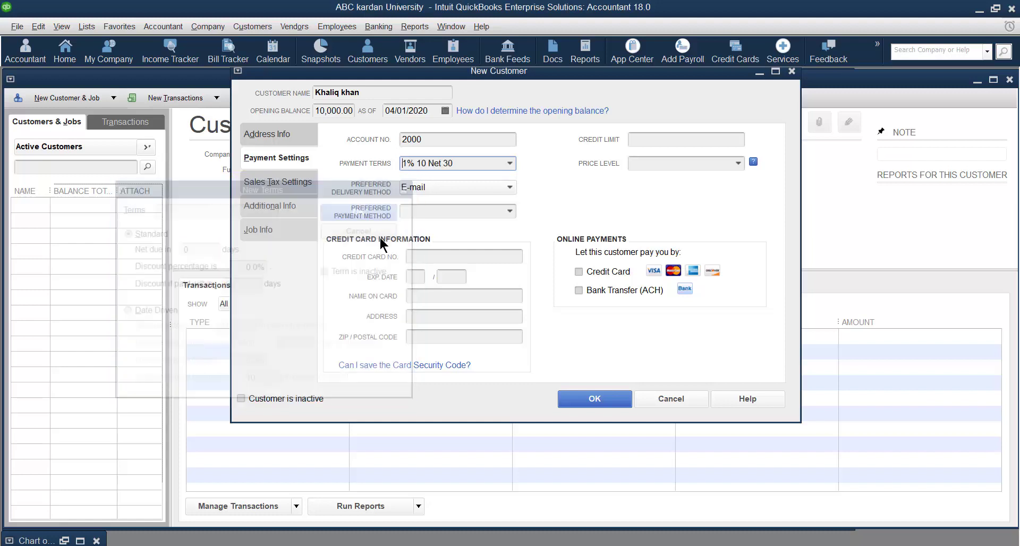
{"action": "left_click", "coordinate": [509, 162]}
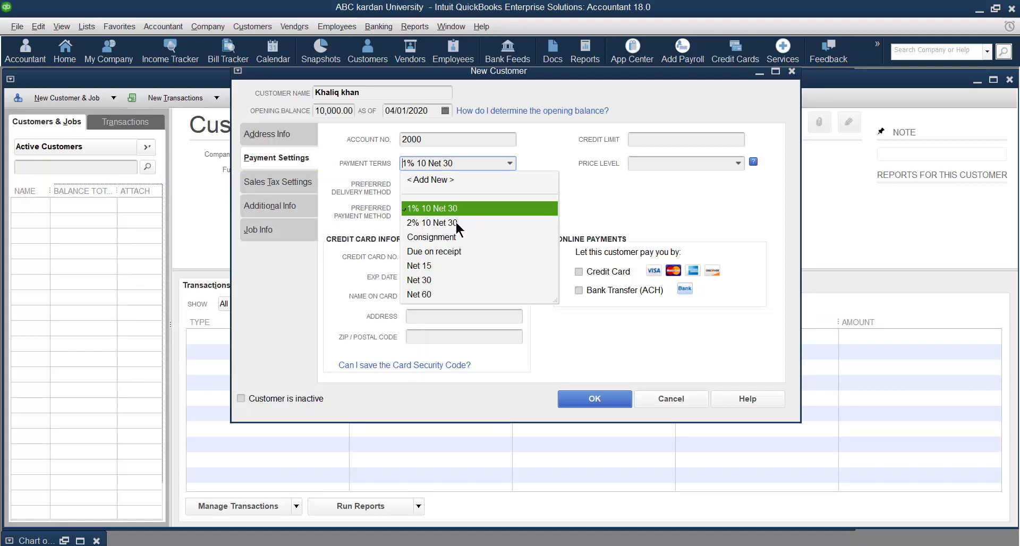
{"action": "key", "text": "Escape"}
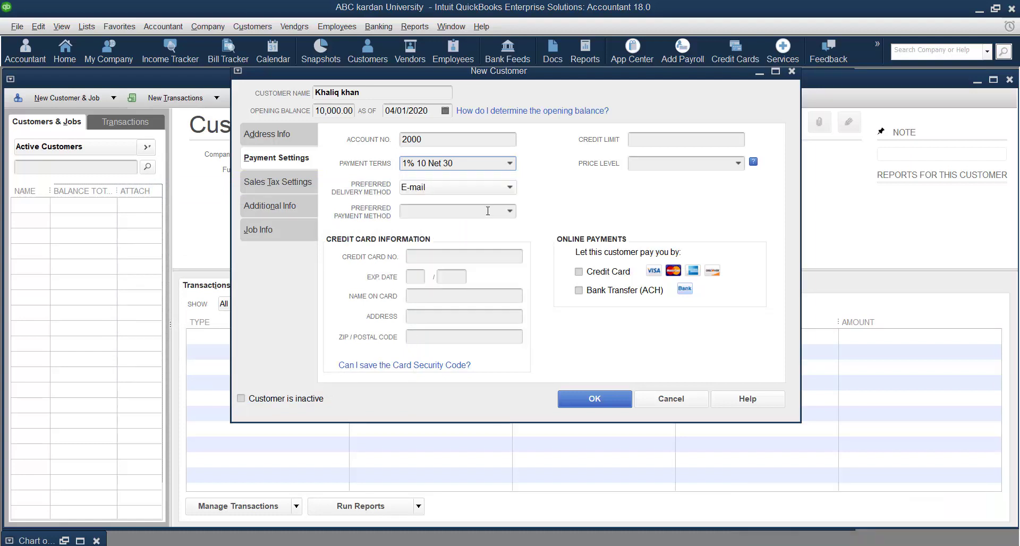
{"action": "double_click", "coordinate": [510, 162]}
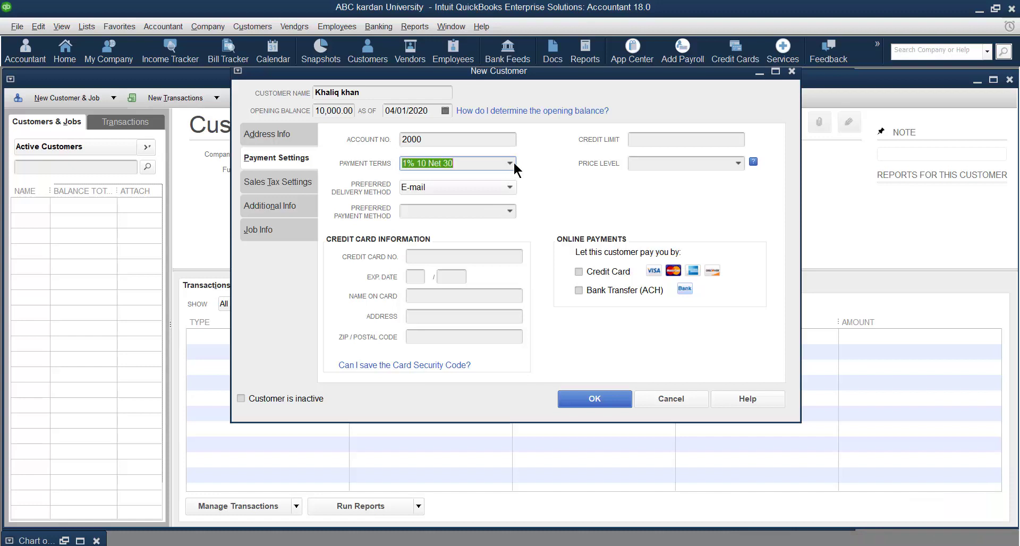
{"action": "left_click", "coordinate": [510, 163]}
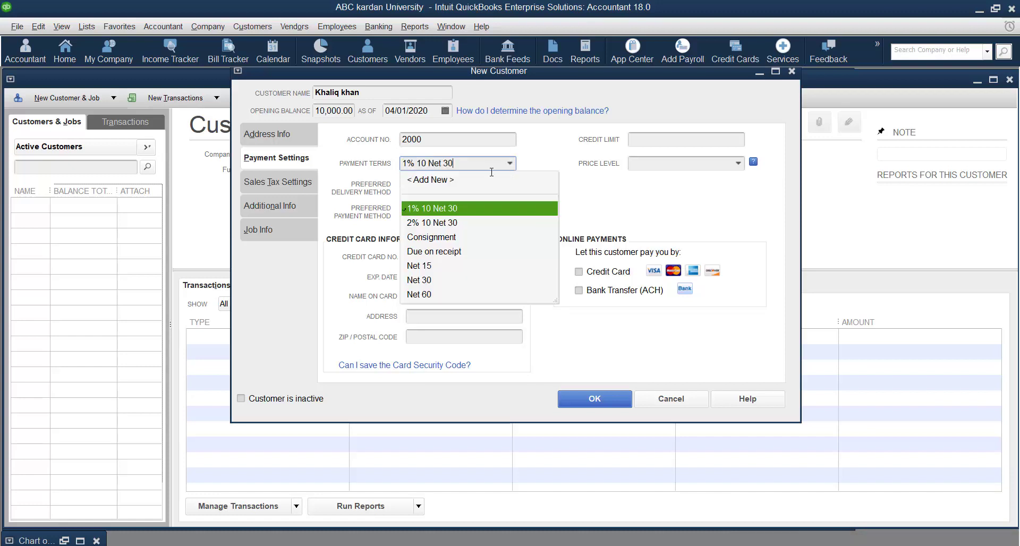
{"action": "left_click", "coordinate": [432, 181]}
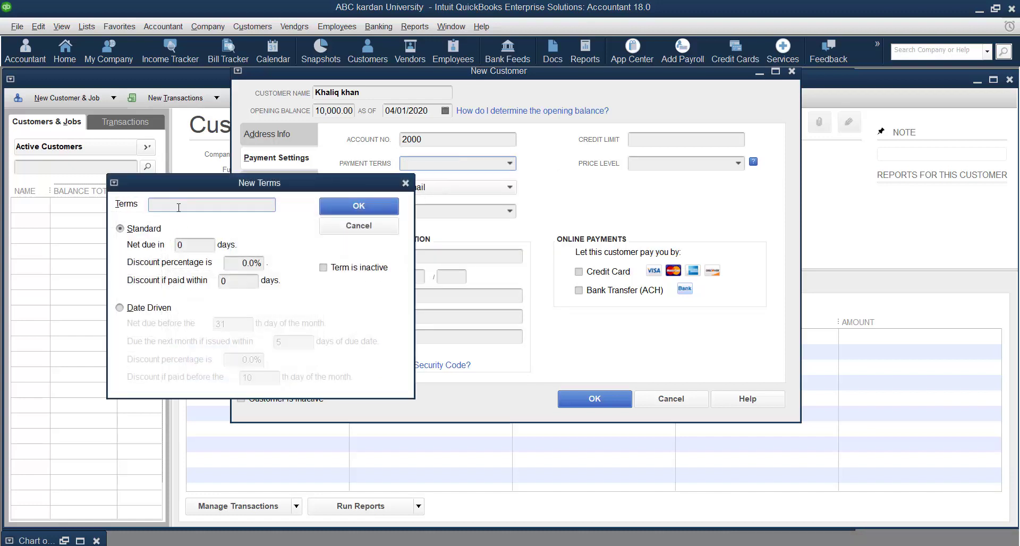
Create term '5% 15 net 60': net due 60 days, 5% discount if paid within 15 days.
{"action": "left_click", "coordinate": [190, 244]}
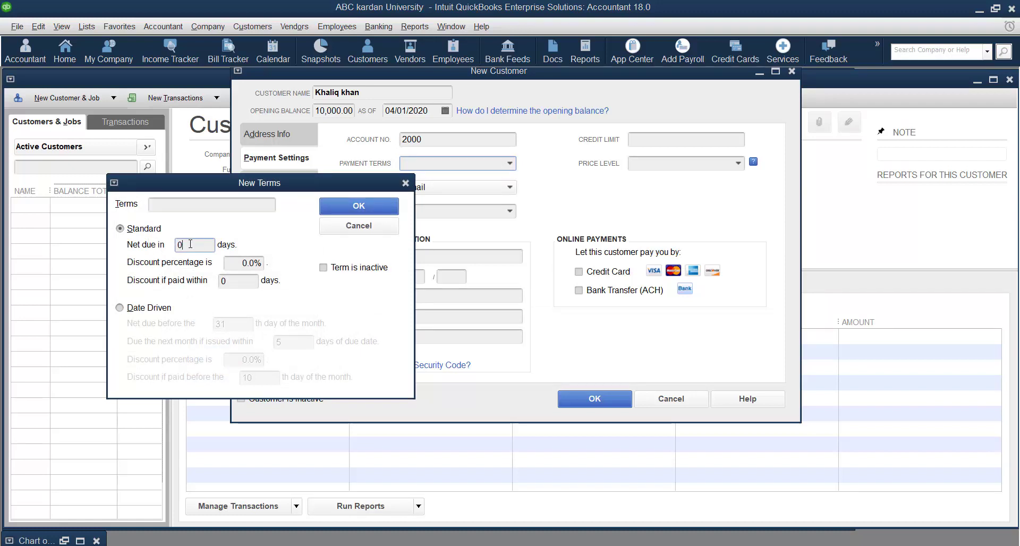
{"action": "left_click_drag", "start_coordinate": [190, 244], "coordinate": [168, 244]}
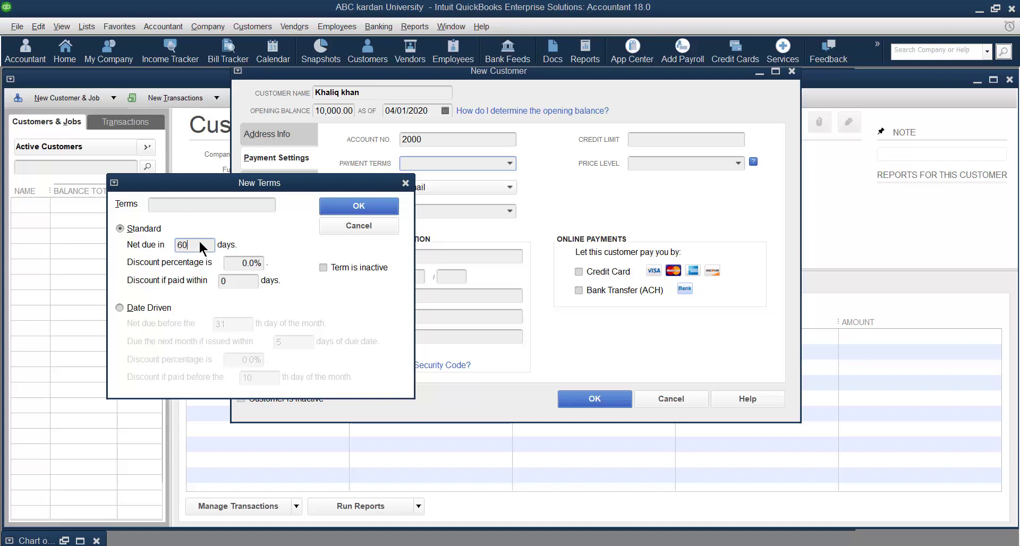
{"action": "left_click", "coordinate": [243, 263]}
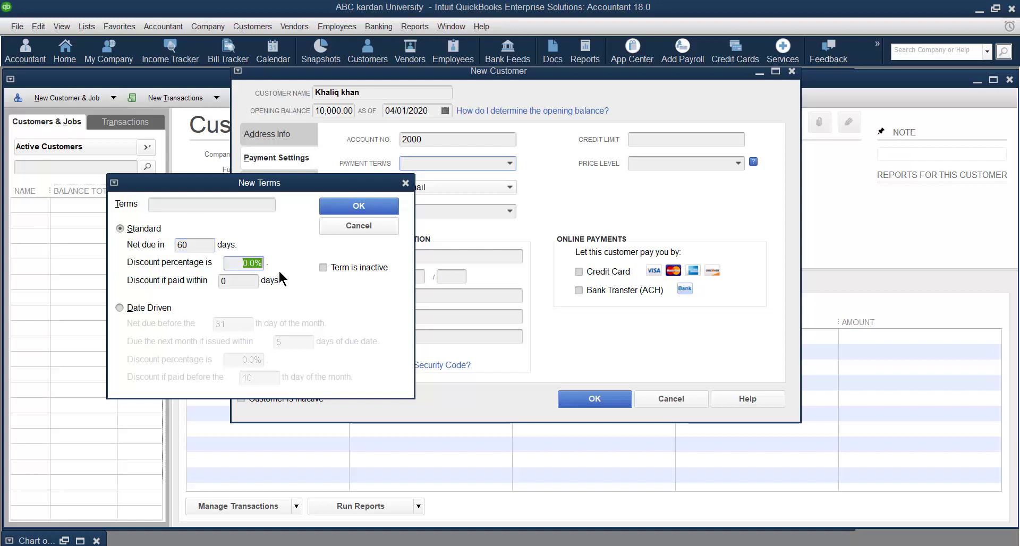
{"action": "type", "text": "5"}
{"action": "left_click", "coordinate": [238, 283]}
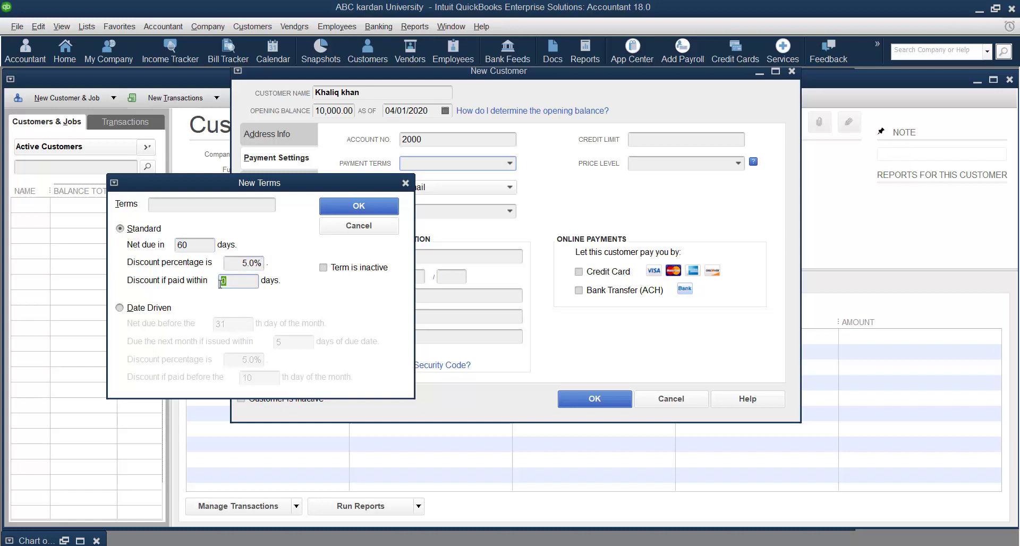
{"action": "type", "text": "15"}
{"action": "left_click", "coordinate": [167, 201]}
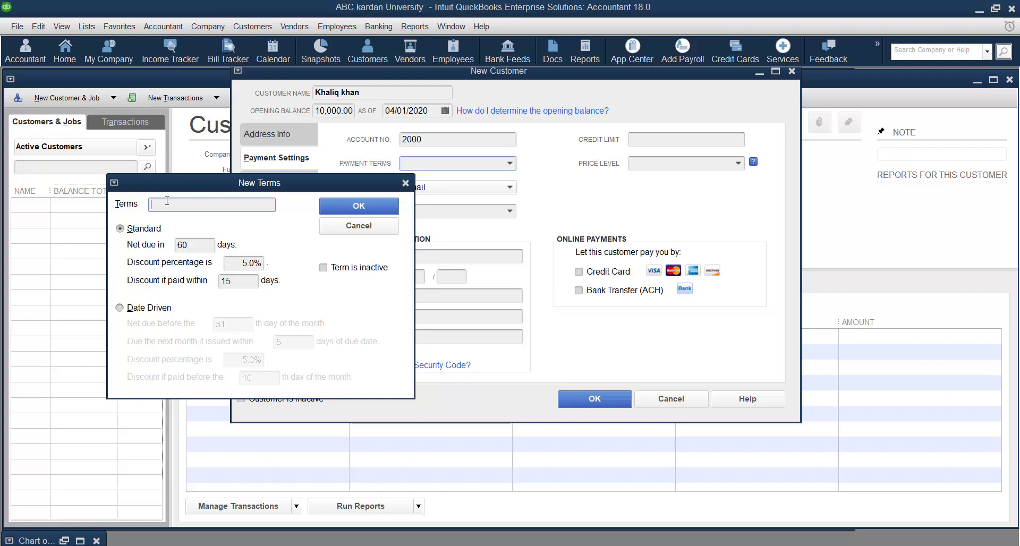
{"action": "type", "text": "5% 15 net 60"}
{"action": "left_click", "coordinate": [342, 206]}
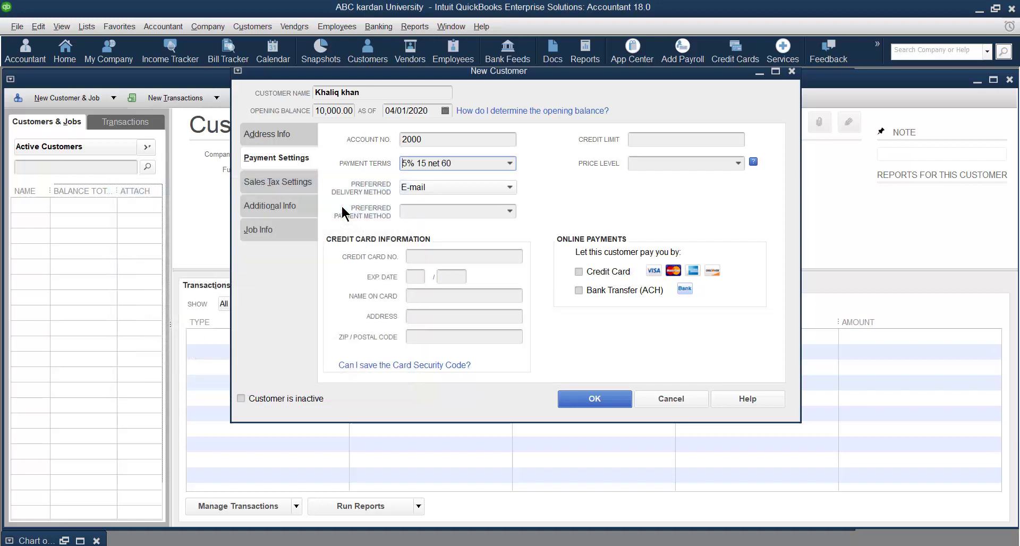
Start another new payment term, date driven, due before the 25th of the month.
{"action": "left_click", "coordinate": [509, 165]}
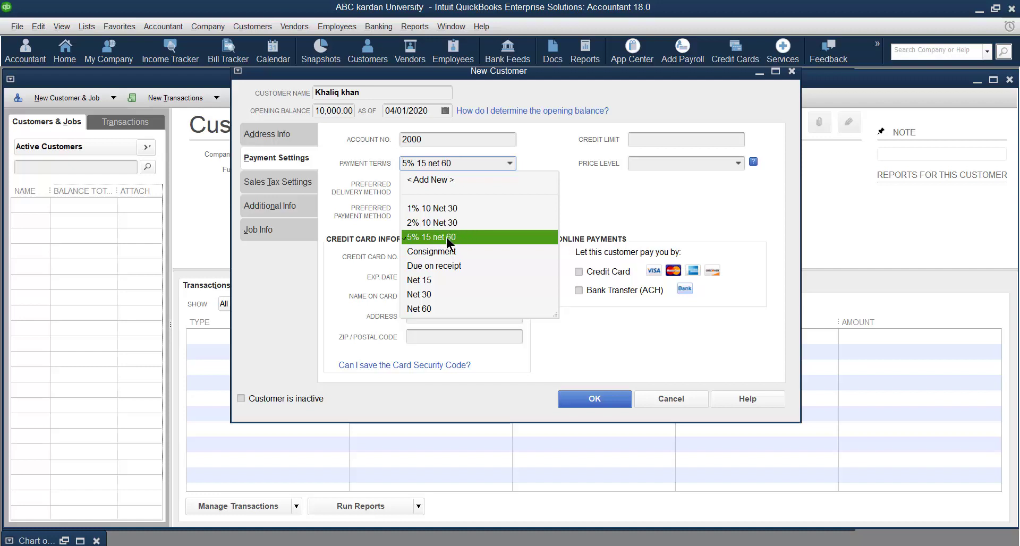
{"action": "left_click", "coordinate": [442, 180]}
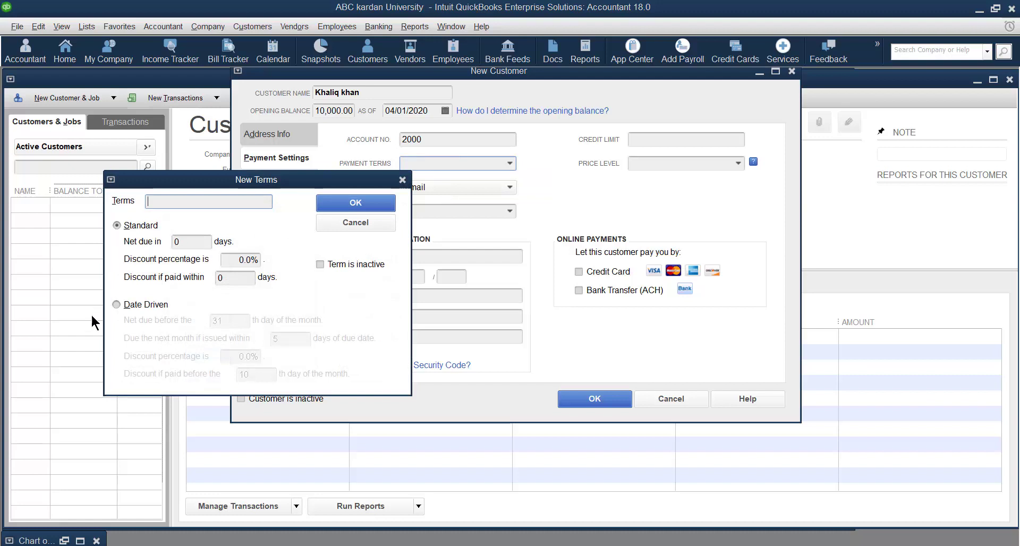
{"action": "left_click", "coordinate": [117, 304]}
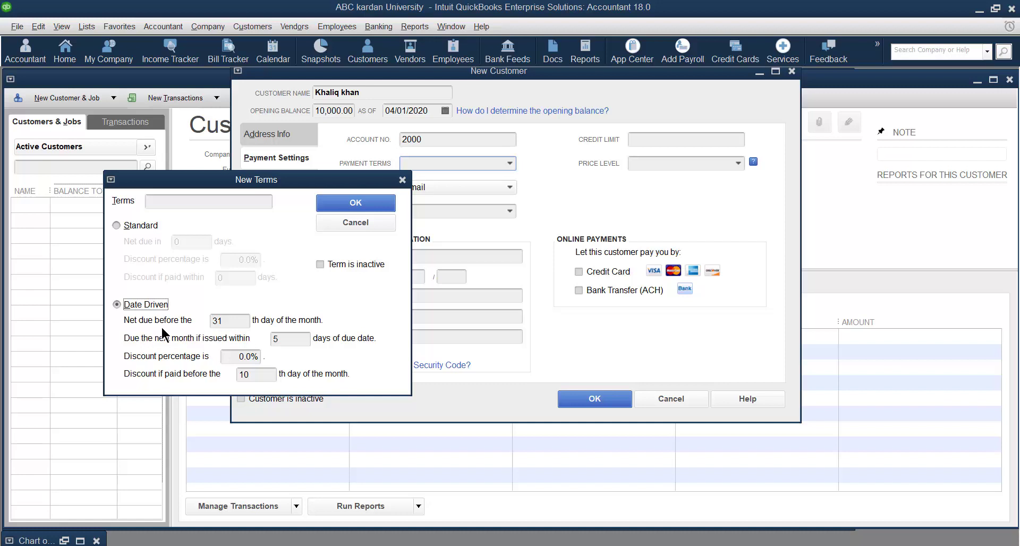
{"action": "key", "text": "Tab"}
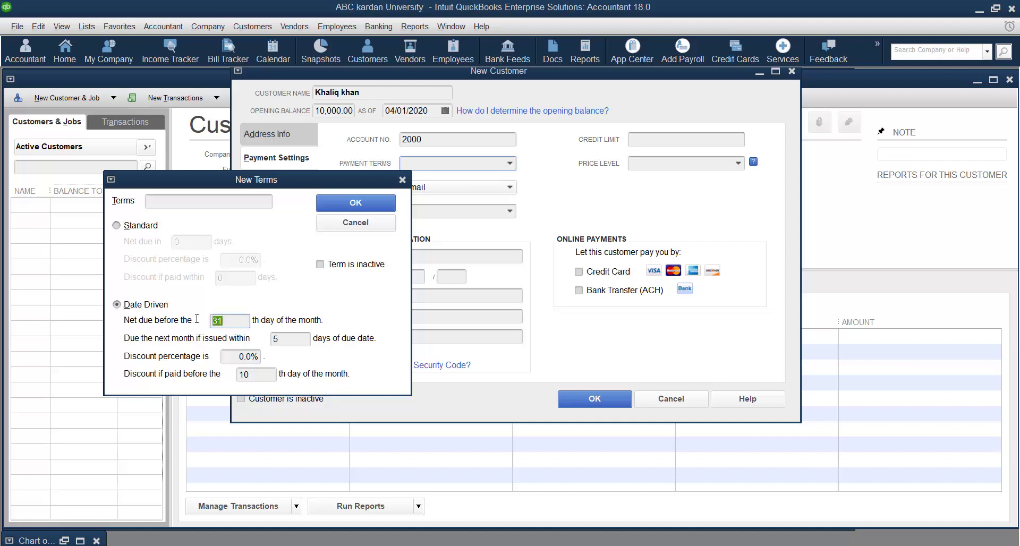
{"action": "type", "text": "25"}
{"action": "double_click", "coordinate": [275, 339]}
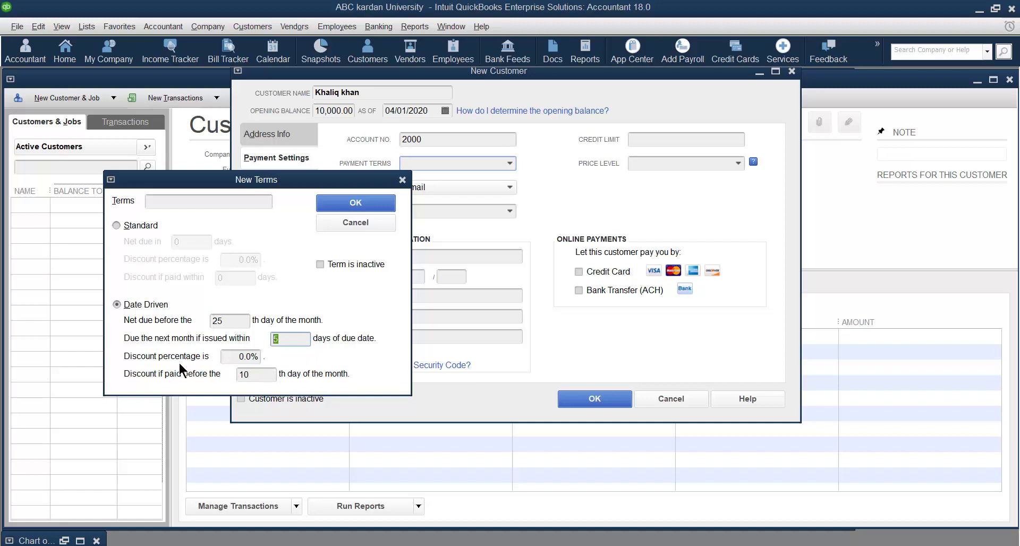
Give the term a 2% discount if paid before the 15th, name it 'specific discount', and save.
{"action": "left_click", "coordinate": [233, 355]}
{"action": "type", "text": "2"}
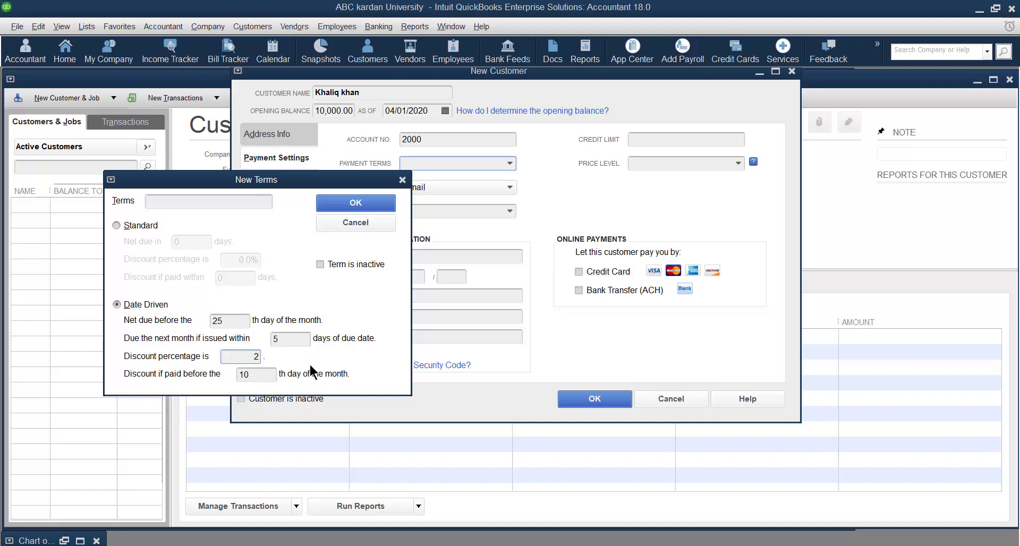
{"action": "type", "text": "%"}
{"action": "key", "text": "Tab"}
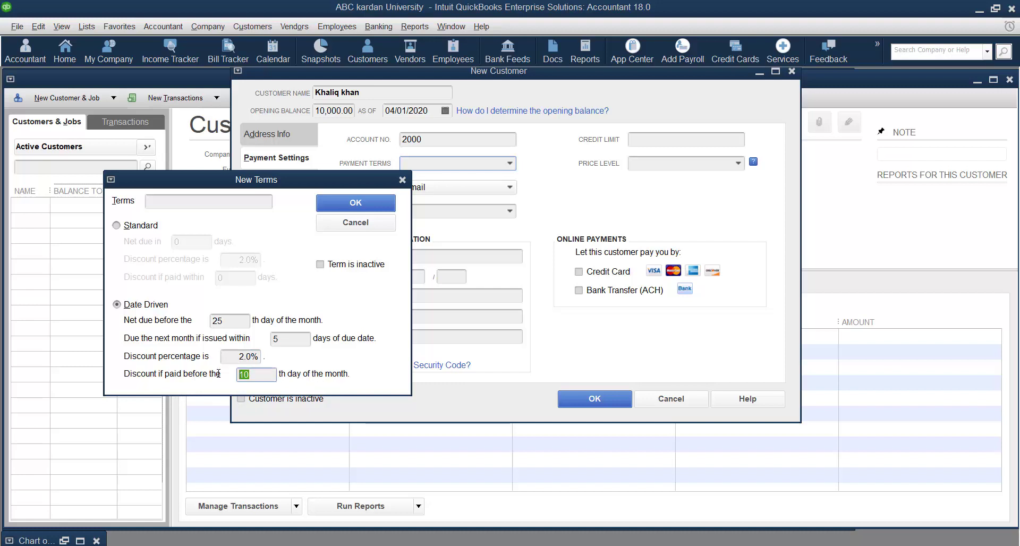
{"action": "type", "text": "15"}
{"action": "left_click", "coordinate": [205, 202]}
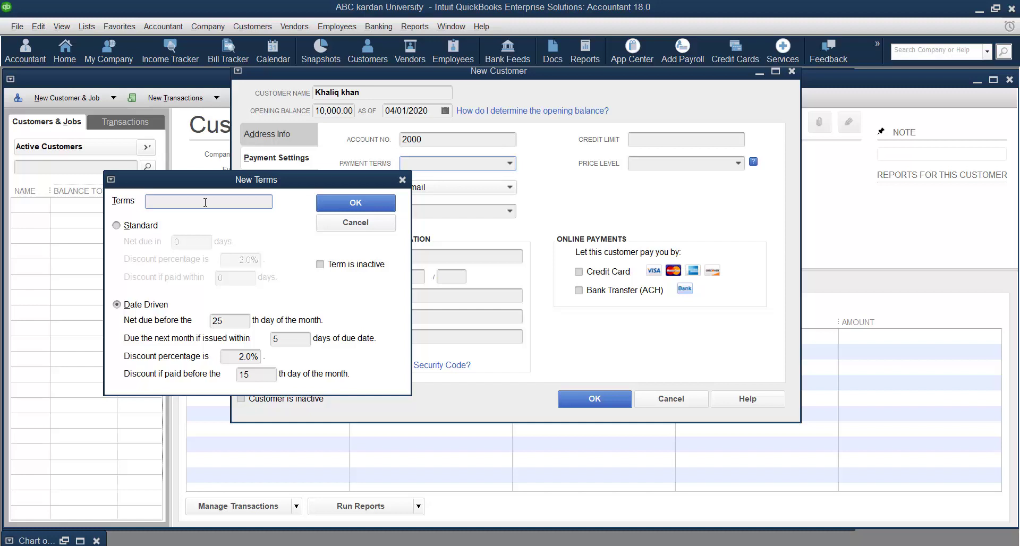
{"action": "type", "text": "specific discount"}
{"action": "left_click", "coordinate": [330, 202]}
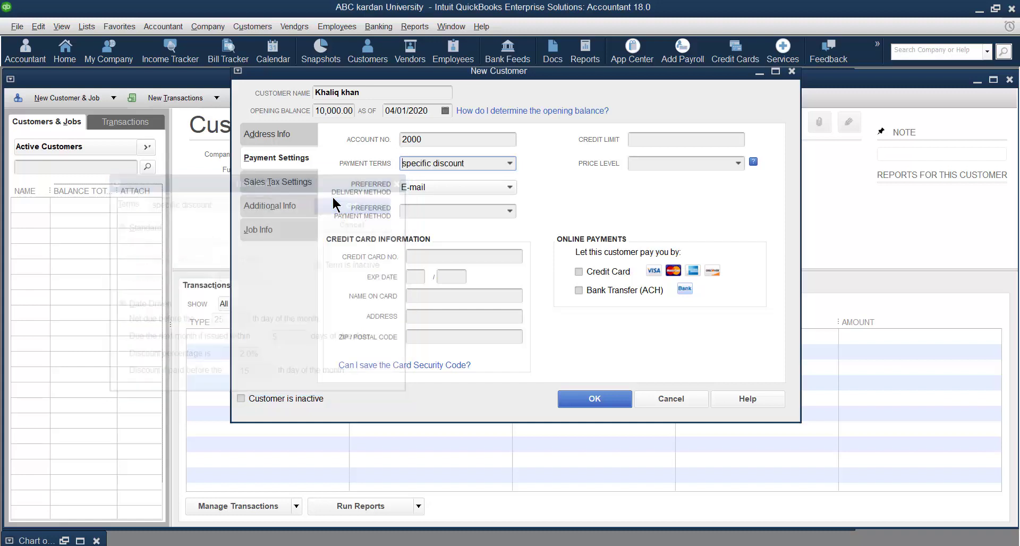
Switch payment terms to 5% 15 net 60 and set preferred delivery method to Mail.
{"action": "left_click", "coordinate": [509, 164]}
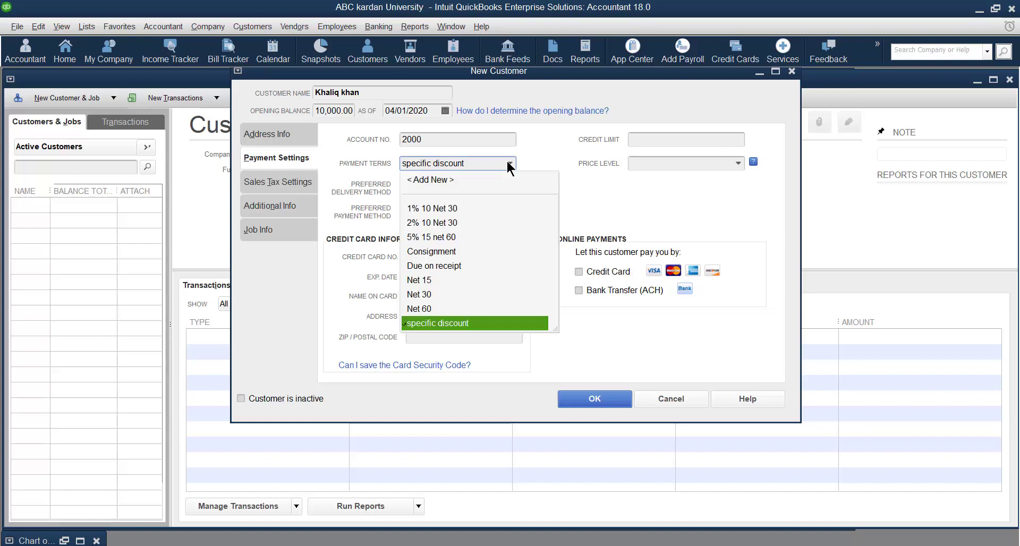
{"action": "left_click", "coordinate": [451, 237]}
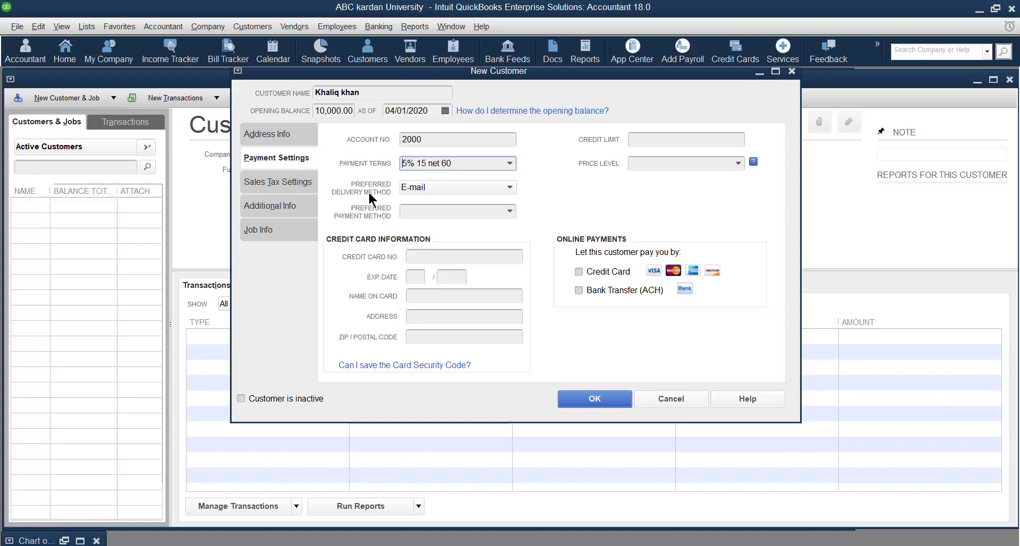
{"action": "left_click", "coordinate": [509, 188]}
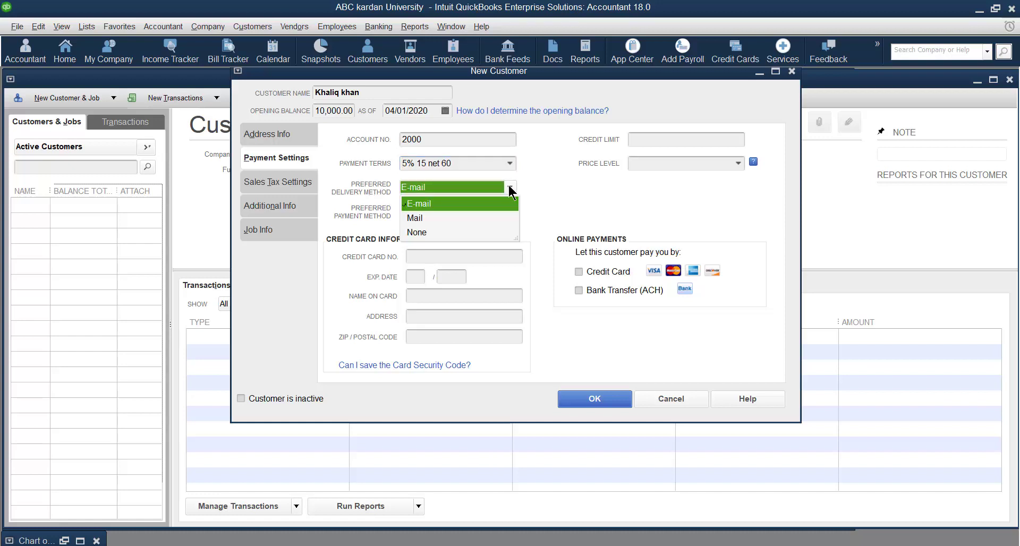
{"action": "left_click", "coordinate": [430, 219]}
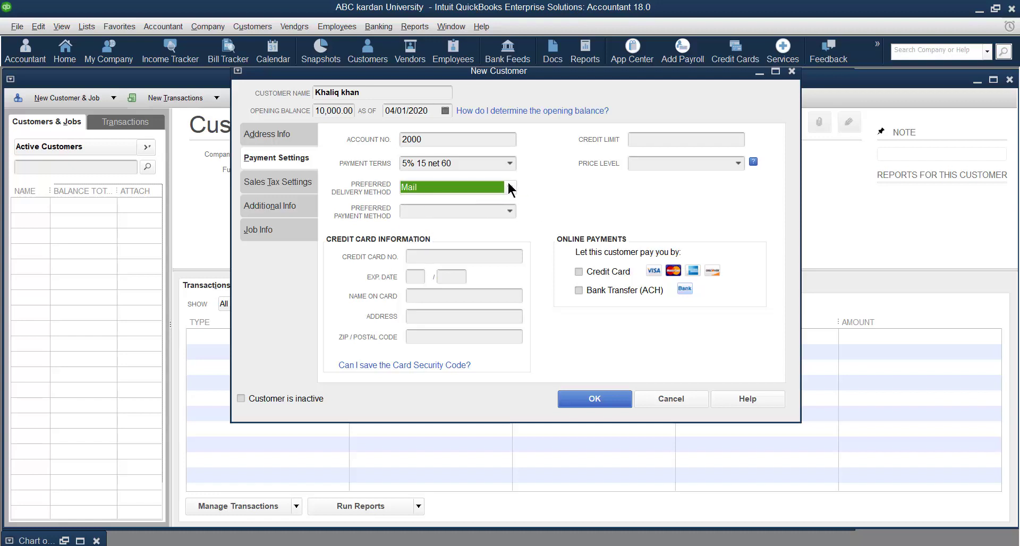
{"action": "left_click", "coordinate": [508, 189]}
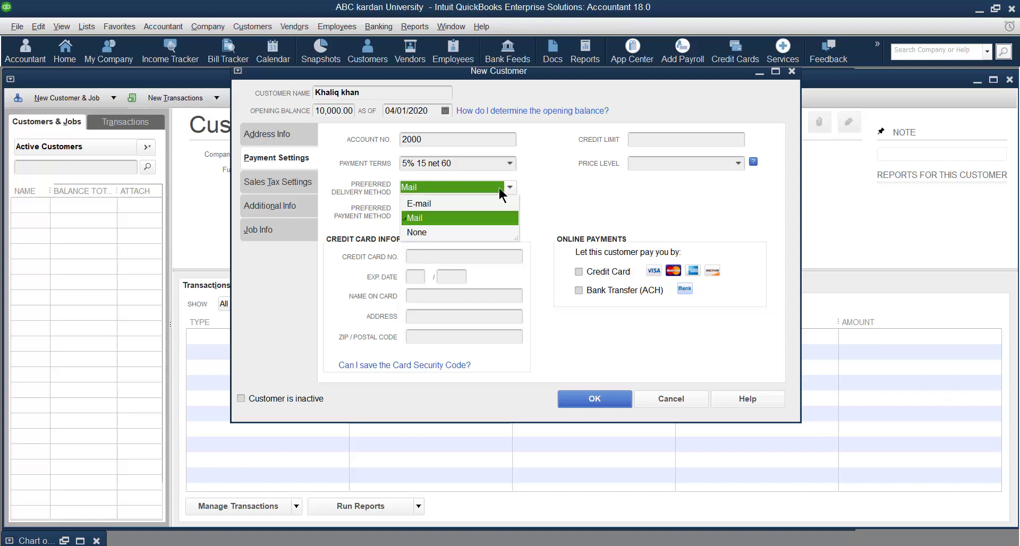
{"action": "left_click", "coordinate": [432, 203]}
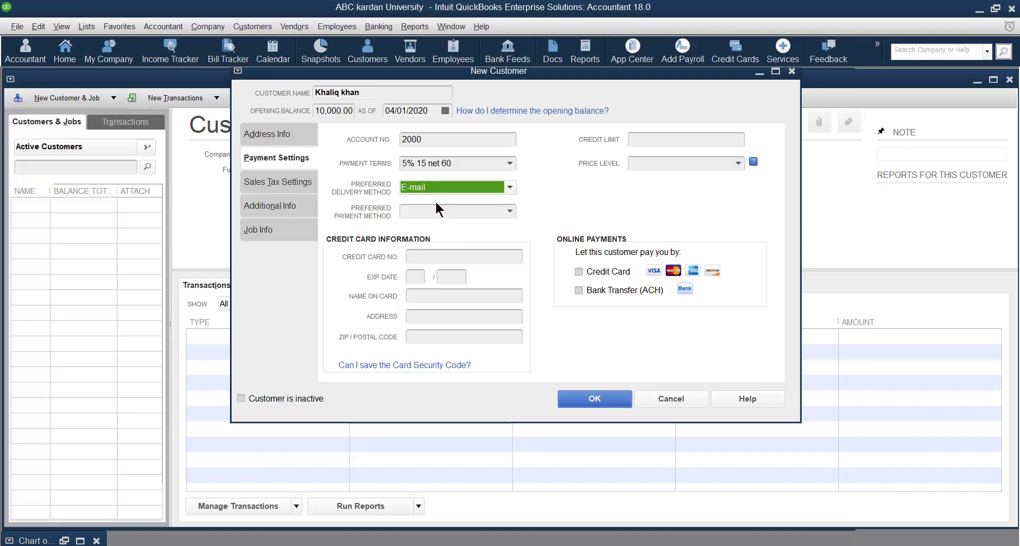
{"action": "left_click", "coordinate": [508, 188]}
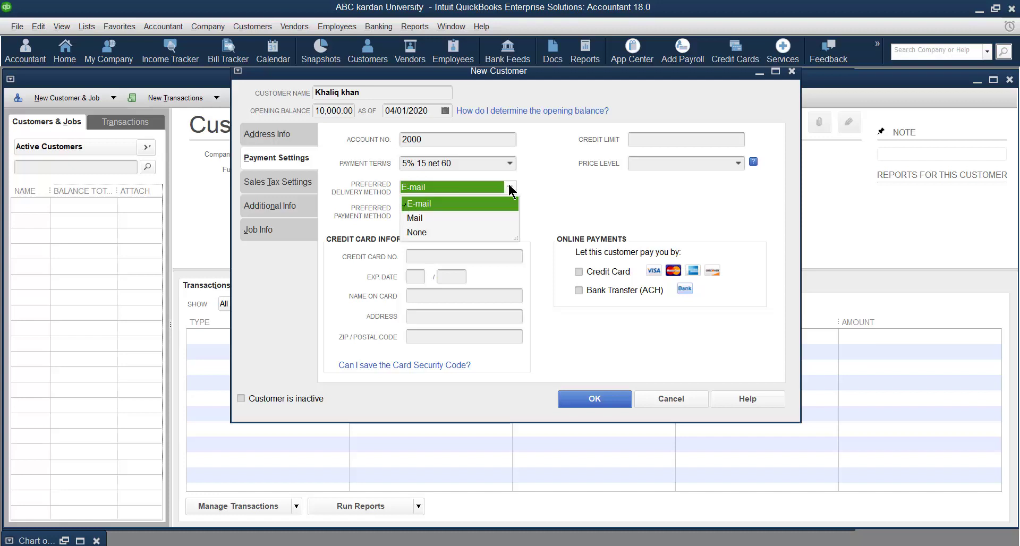
{"action": "left_click", "coordinate": [421, 219]}
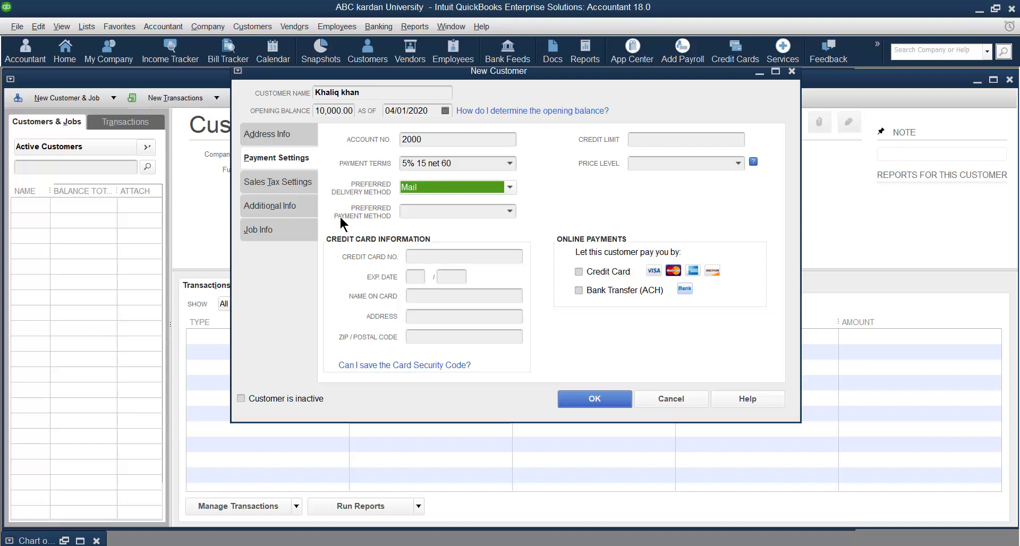
{"action": "left_click", "coordinate": [508, 212]}
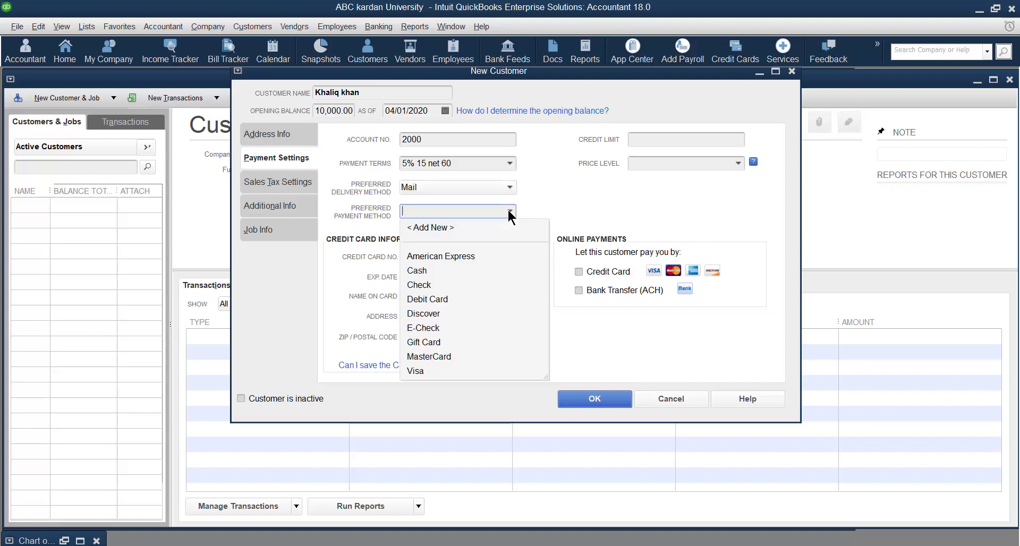
Choose Check as preferred payment method and set the credit limit to 100000.
{"action": "left_click", "coordinate": [424, 284]}
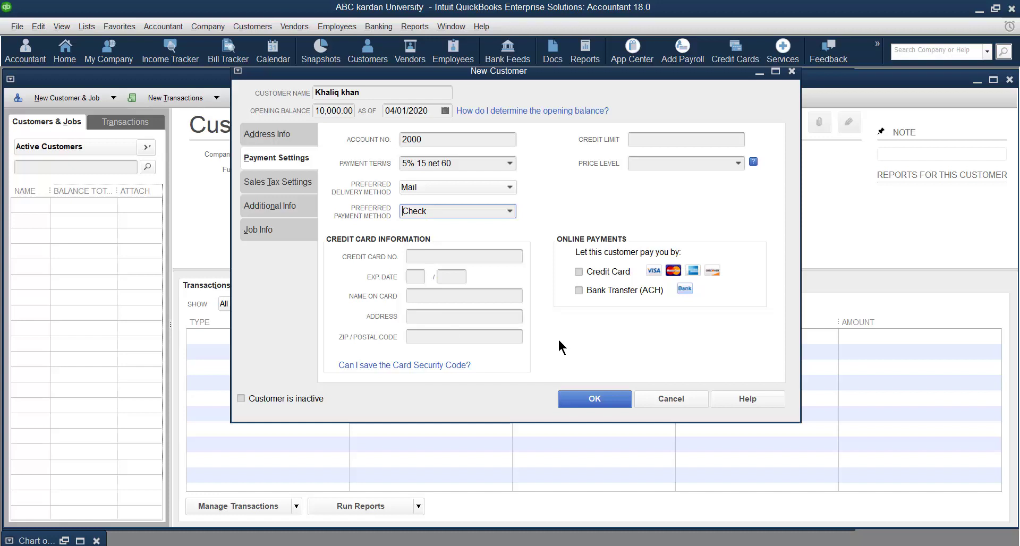
{"action": "left_click", "coordinate": [642, 139]}
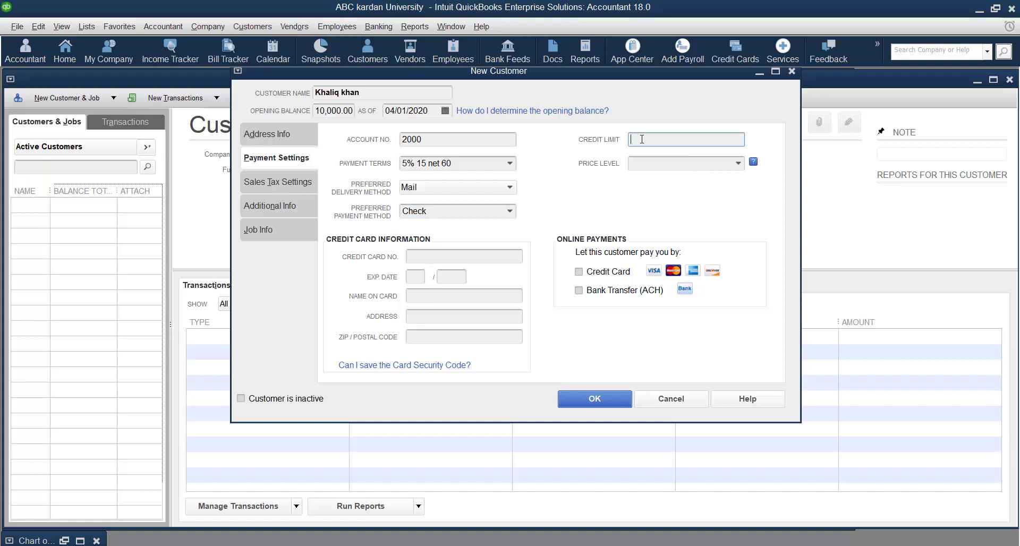
{"action": "type", "text": "40000"}
{"action": "left_click_drag", "start_coordinate": [663, 142], "coordinate": [619, 143]}
{"action": "type", "text": "100000"}
Create a new Fixed % price level set to decrease prices.
{"action": "left_click", "coordinate": [735, 162]}
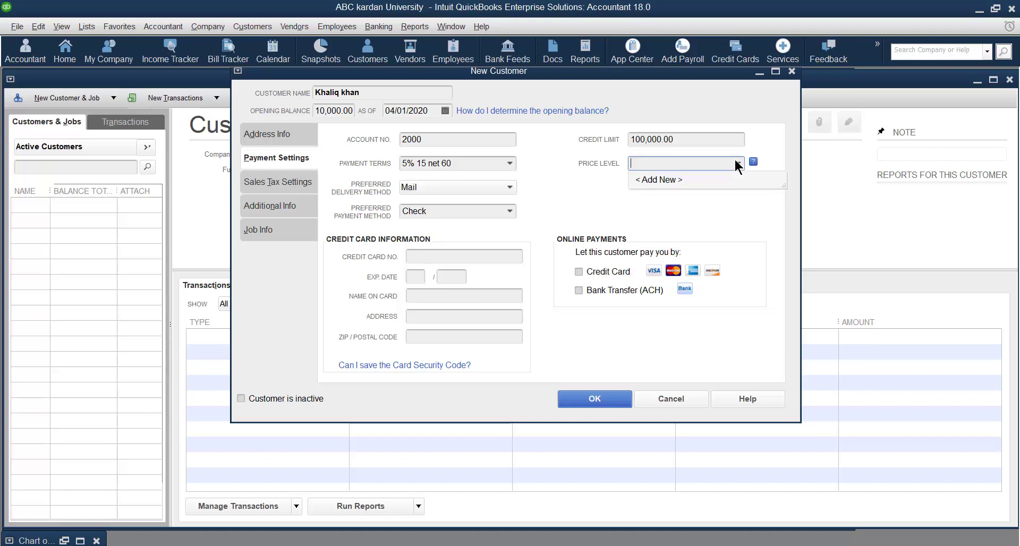
{"action": "left_click", "coordinate": [664, 180]}
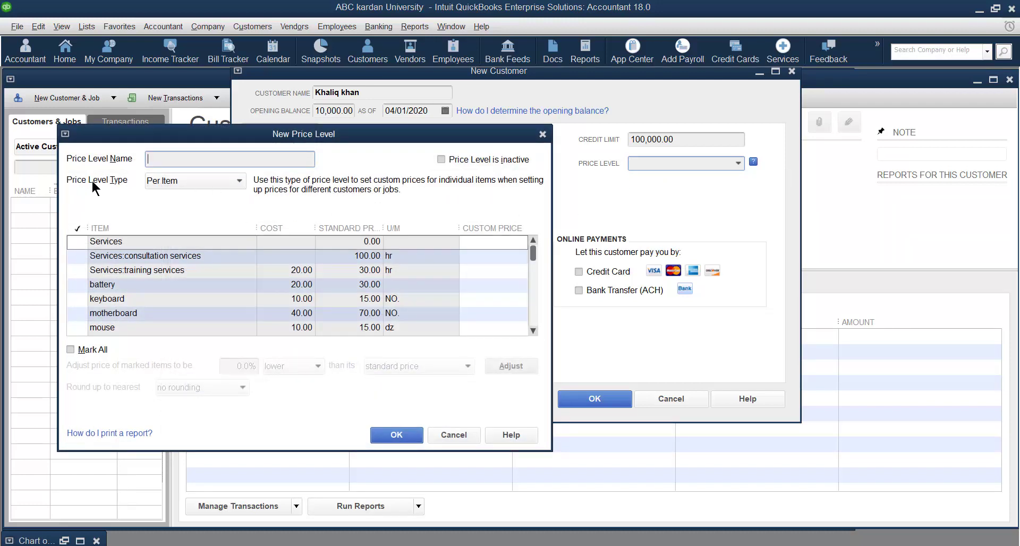
{"action": "left_click", "coordinate": [235, 180]}
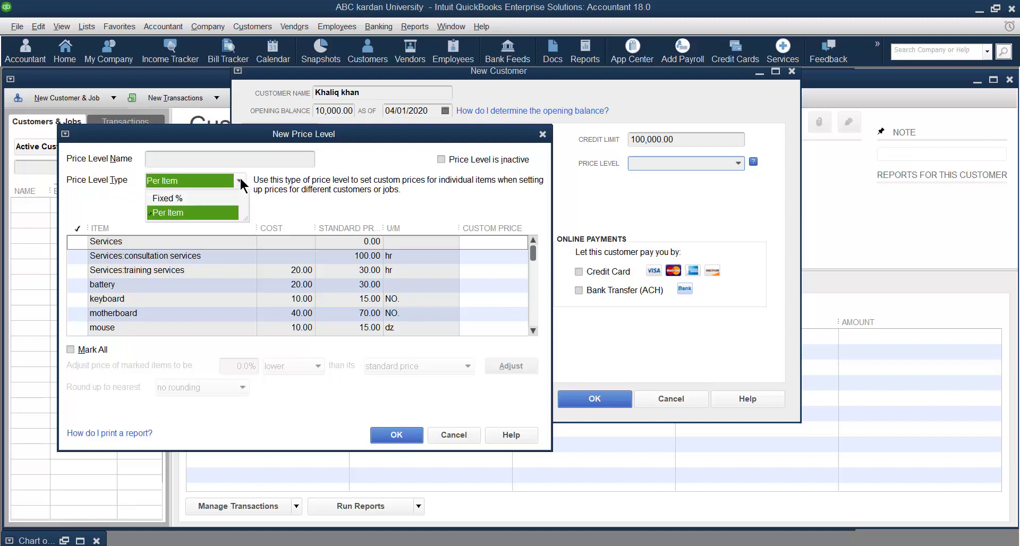
{"action": "left_click", "coordinate": [176, 198]}
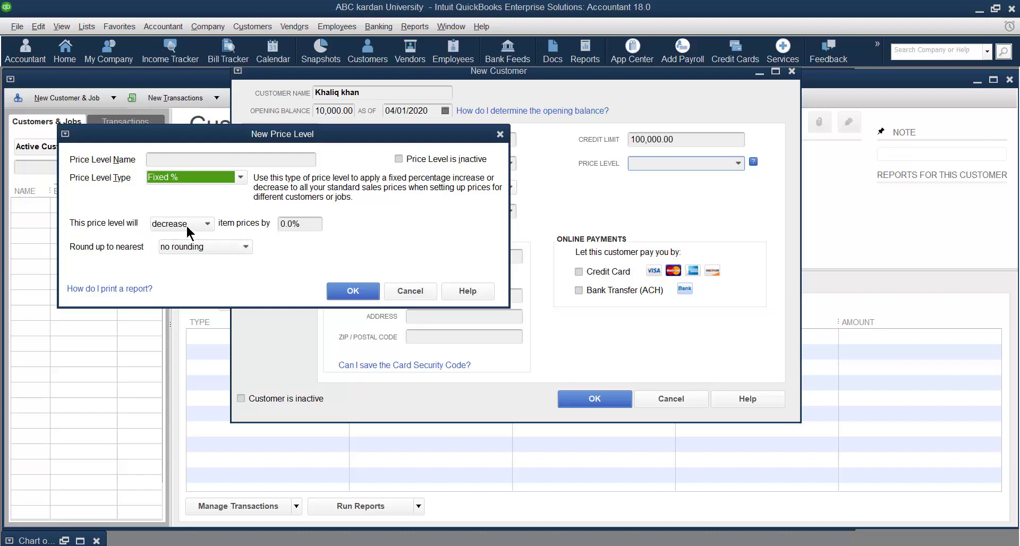
{"action": "left_click", "coordinate": [202, 221]}
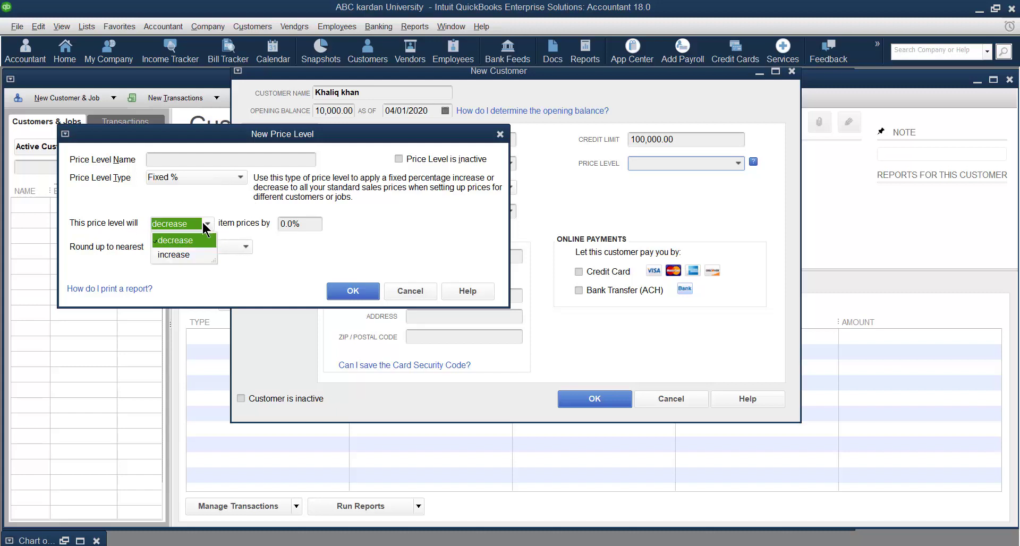
{"action": "left_click", "coordinate": [189, 253]}
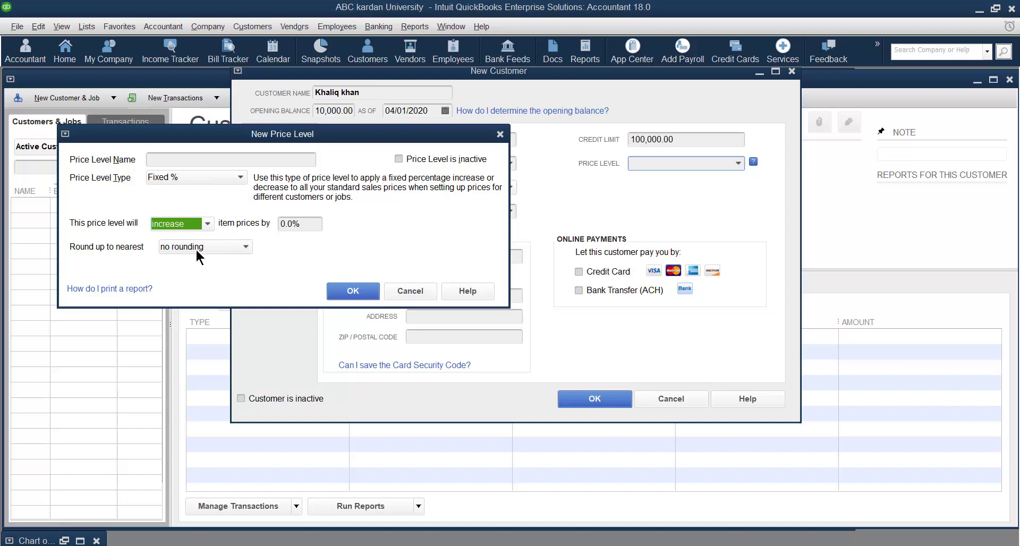
{"action": "left_click", "coordinate": [202, 224]}
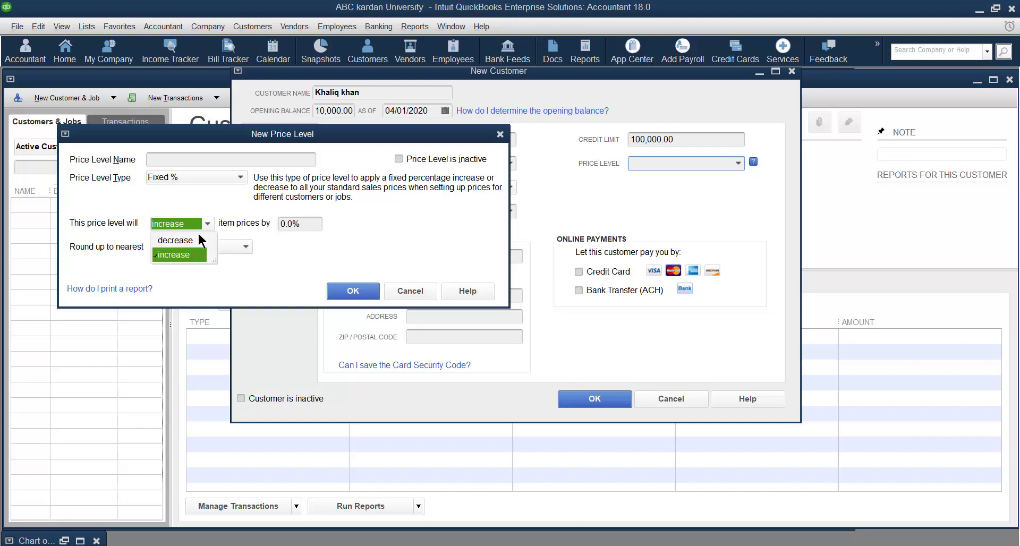
{"action": "left_click", "coordinate": [190, 236]}
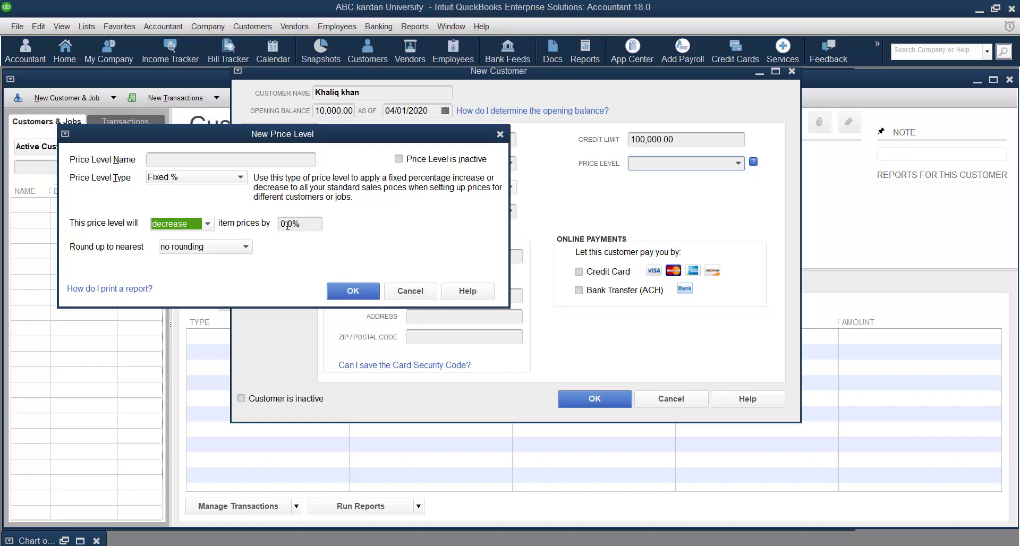
Set the decrease to 10%, name the level '10 % lower', and save it.
{"action": "key", "text": "Tab"}
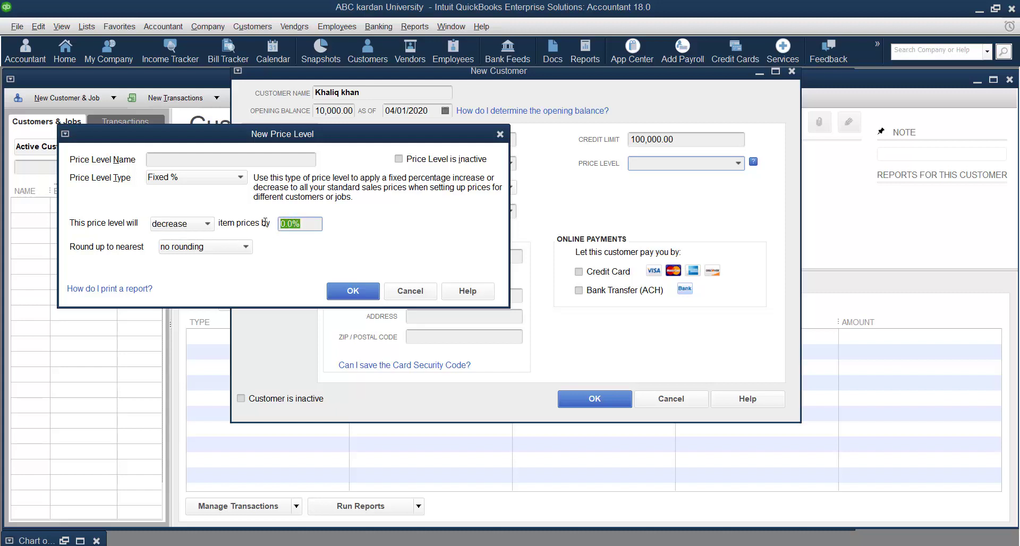
{"action": "type", "text": "10%"}
{"action": "left_click", "coordinate": [184, 160]}
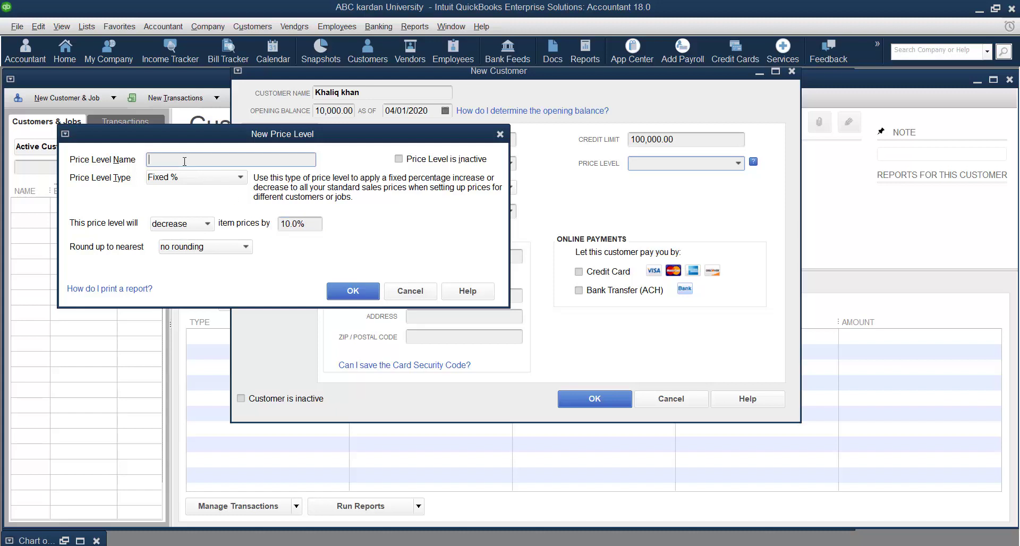
{"action": "type", "text": "10 % lower"}
{"action": "left_click", "coordinate": [353, 291]}
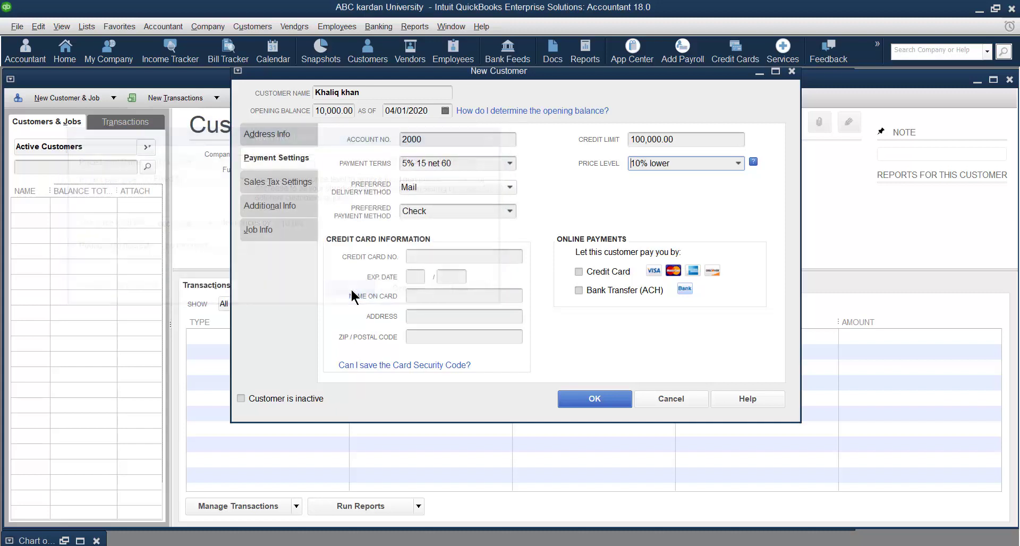
{"action": "left_click", "coordinate": [738, 163]}
{"action": "left_click", "coordinate": [671, 177]}
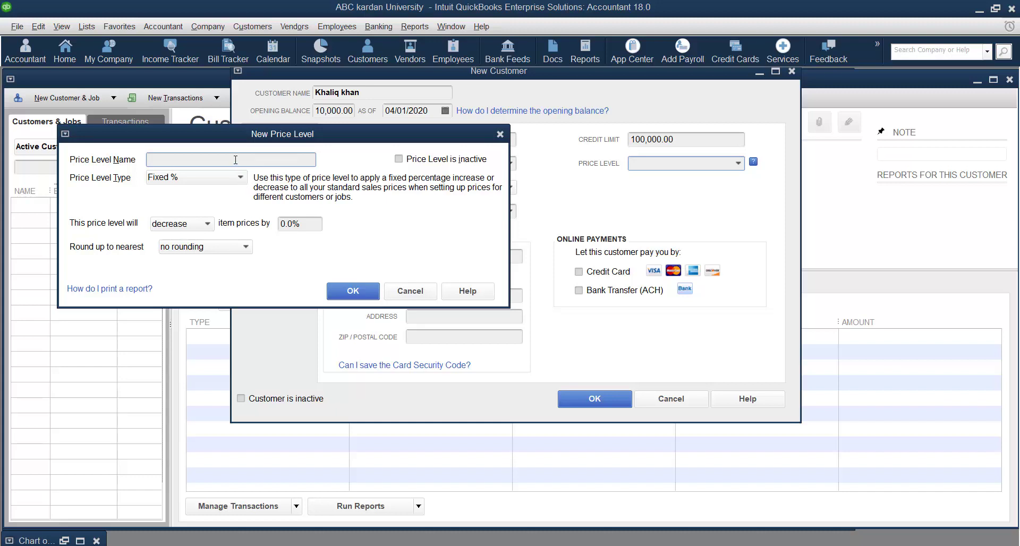
Create a Fixed % price level named 'higher' that increases item prices by 10%.
{"action": "type", "text": "hige"}
{"action": "key", "text": "BackSpace"}
{"action": "key", "text": "BackSpace"}
{"action": "key", "text": "BackSpace"}
{"action": "type", "text": "gher"}
{"action": "left_click", "coordinate": [201, 222]}
{"action": "left_click", "coordinate": [182, 256]}
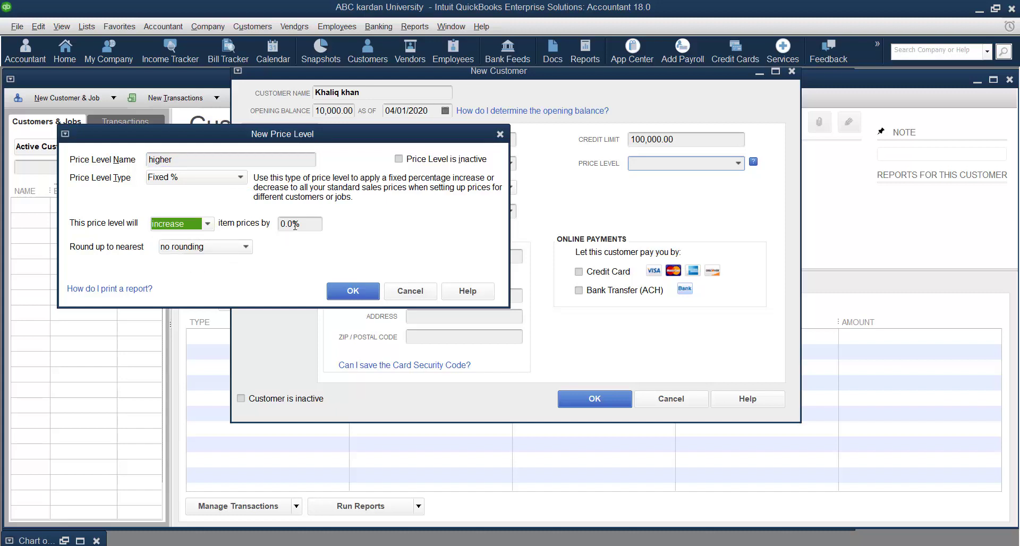
{"action": "left_click", "coordinate": [275, 225]}
{"action": "left_click_drag", "start_coordinate": [274, 229], "coordinate": [270, 229]}
{"action": "type", "text": "10%"}
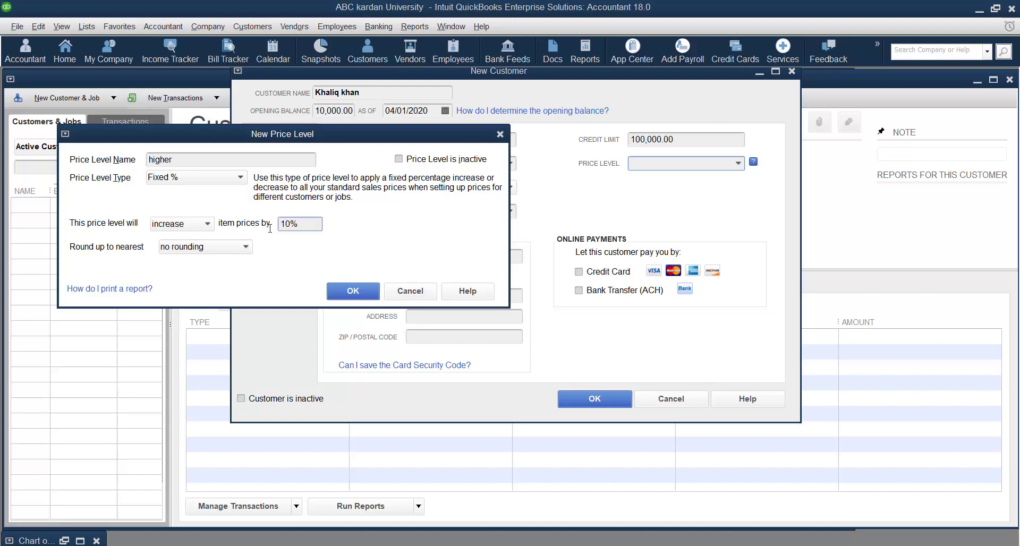
{"action": "left_click", "coordinate": [335, 290]}
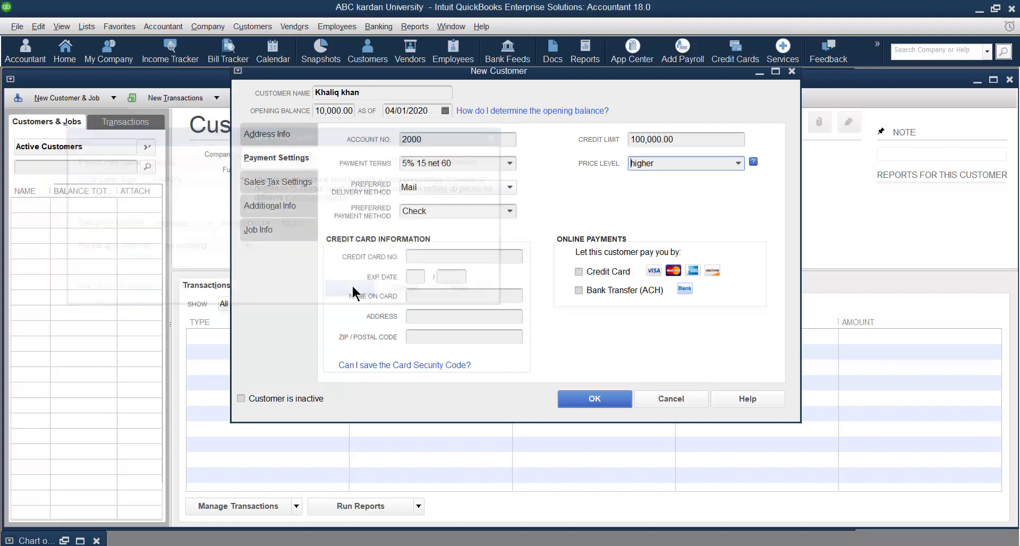
Add a new Per Item price level and check the battery, keyboard and motherboard items.
{"action": "left_click", "coordinate": [738, 163]}
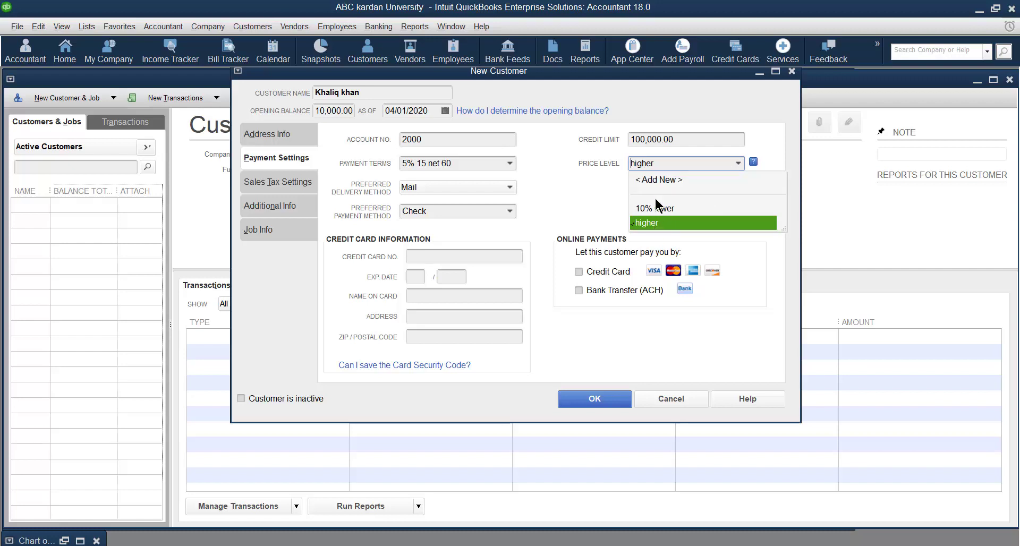
{"action": "left_click", "coordinate": [657, 180]}
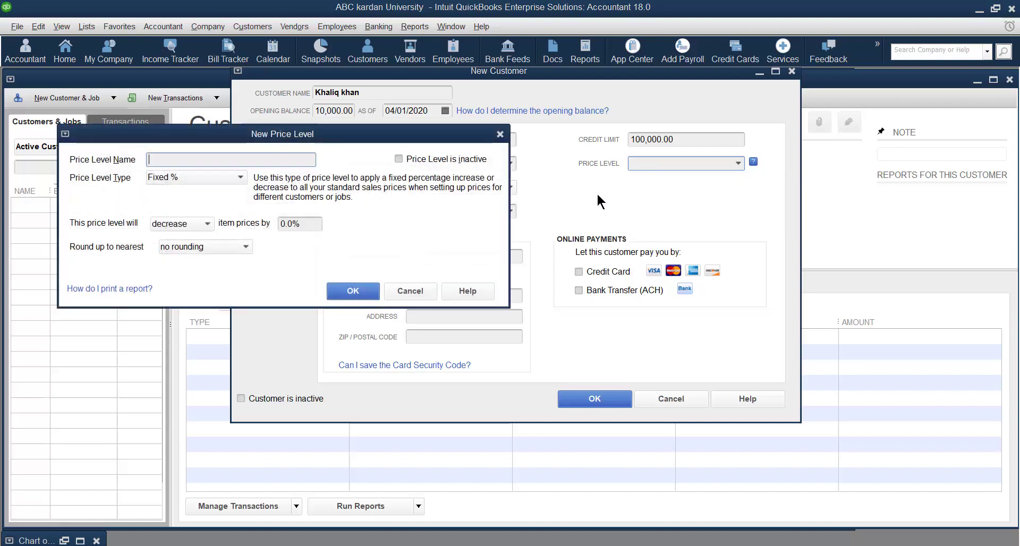
{"action": "left_click", "coordinate": [240, 177]}
{"action": "left_click", "coordinate": [169, 208]}
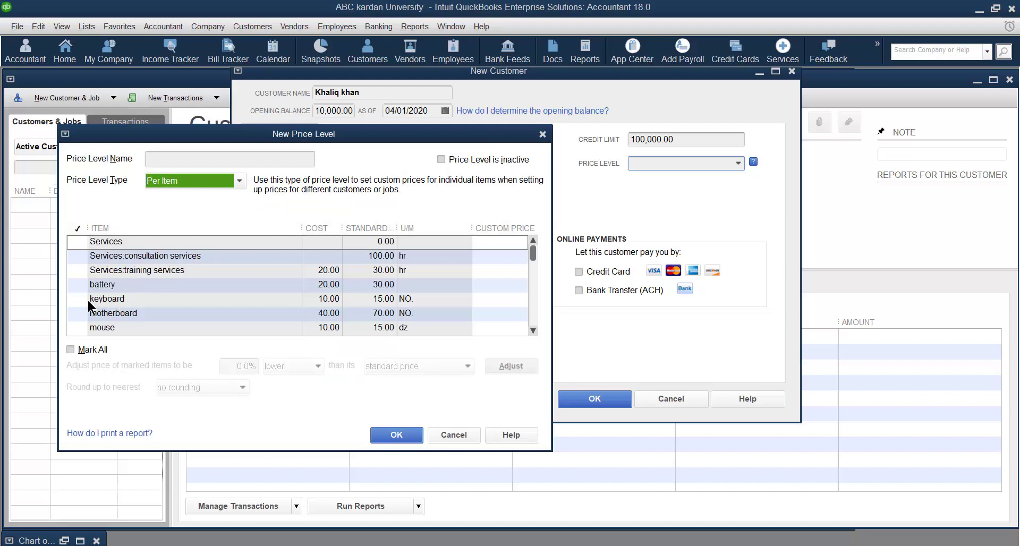
{"action": "left_click", "coordinate": [78, 285]}
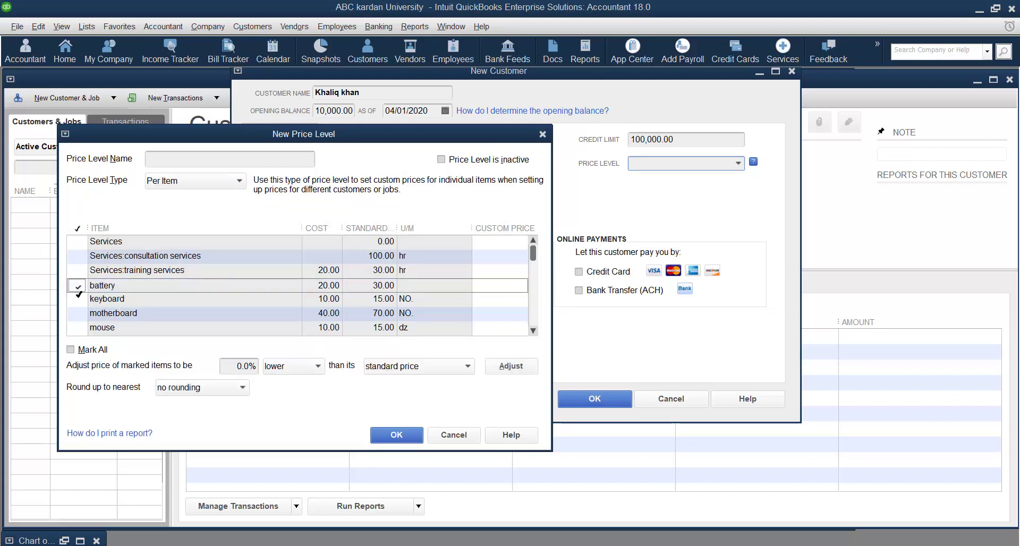
{"action": "left_click", "coordinate": [78, 298]}
{"action": "left_click", "coordinate": [80, 313]}
{"action": "left_click", "coordinate": [80, 300]}
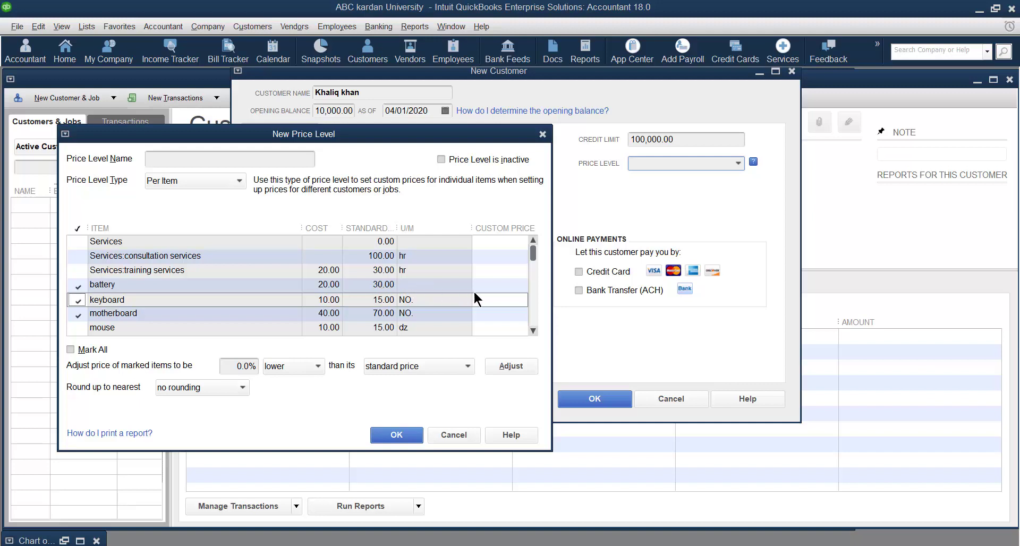
Give battery 35, keyboard 12 and motherboard 60 custom prices, then mark all items.
{"action": "left_click", "coordinate": [490, 286]}
{"action": "type", "text": "35"}
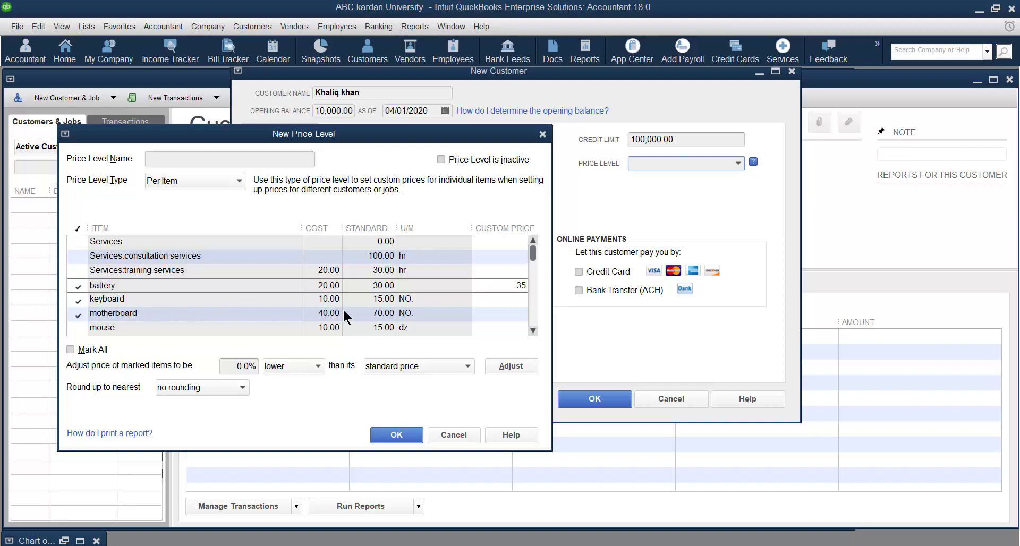
{"action": "left_click", "coordinate": [500, 300]}
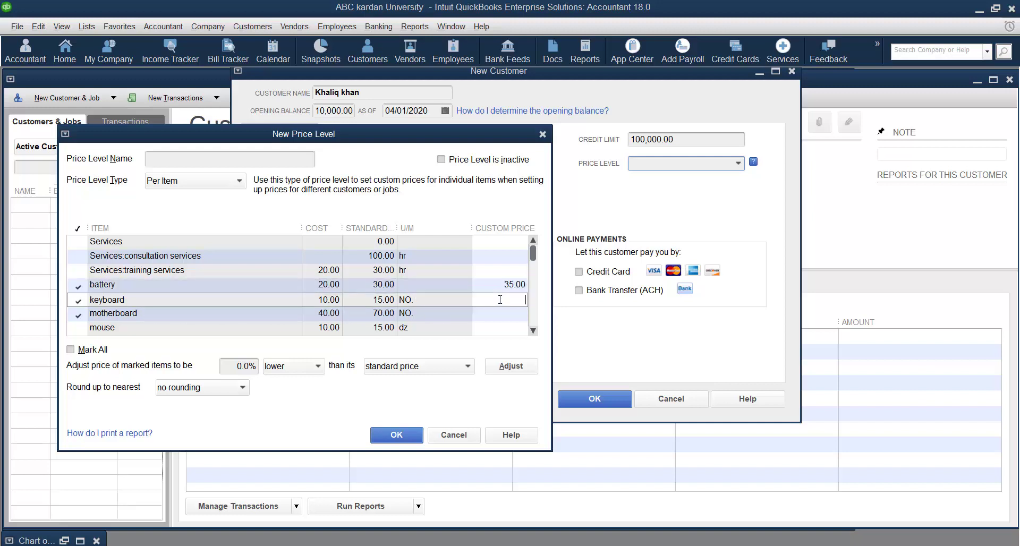
{"action": "type", "text": "12"}
{"action": "left_click", "coordinate": [511, 315]}
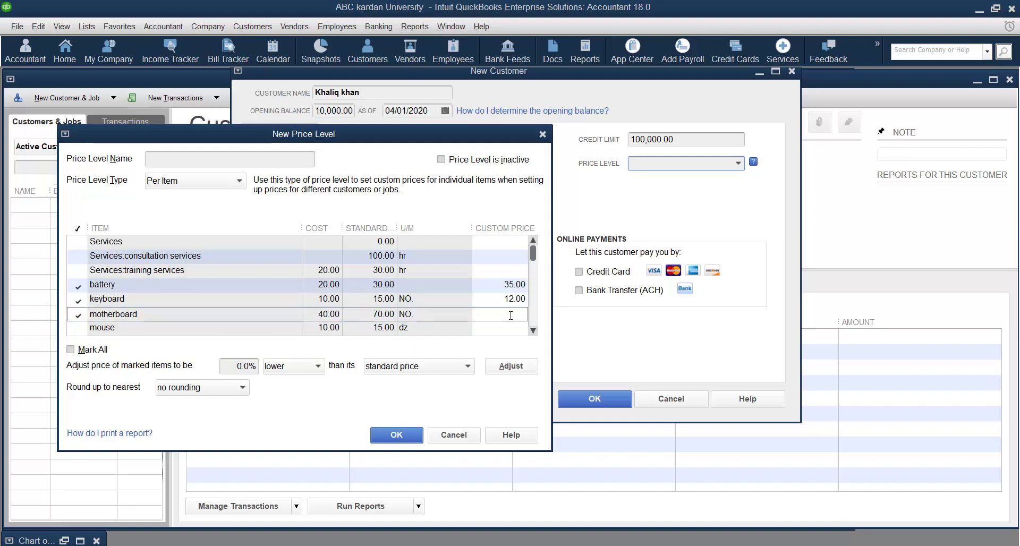
{"action": "type", "text": "60"}
{"action": "left_click", "coordinate": [75, 350]}
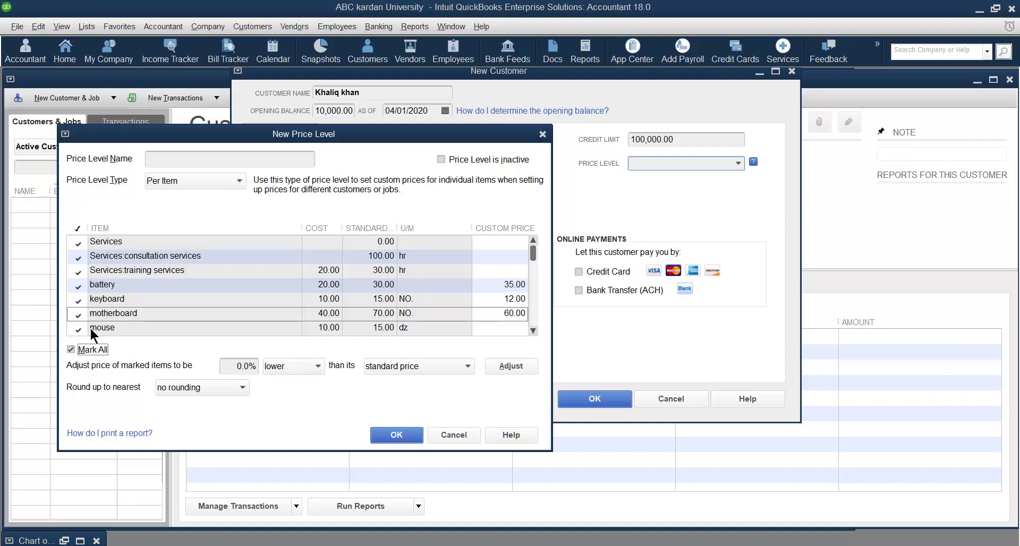
Mark only battery, keyboard and motherboard and enter a 10% price adjustment.
{"action": "left_click", "coordinate": [72, 346]}
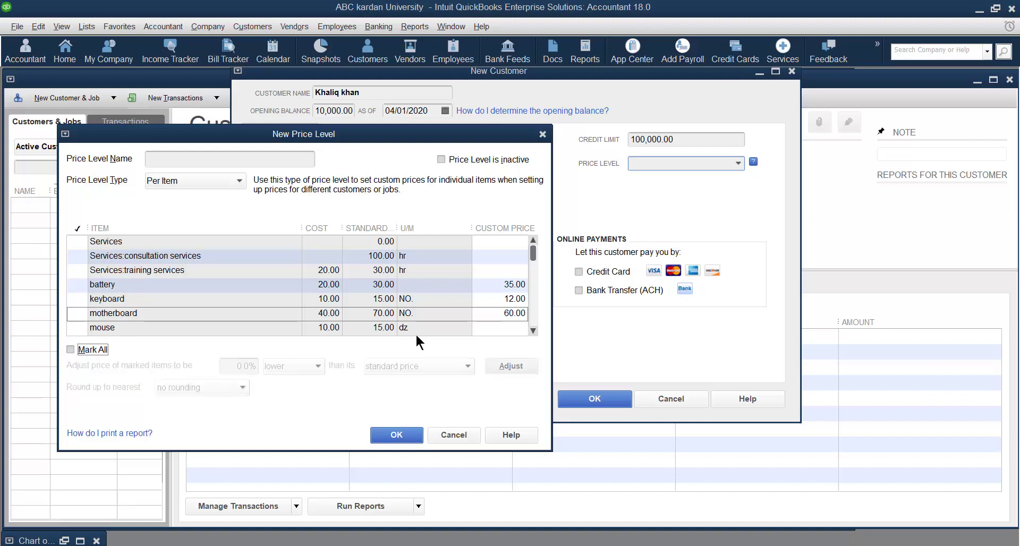
{"action": "left_click", "coordinate": [78, 285]}
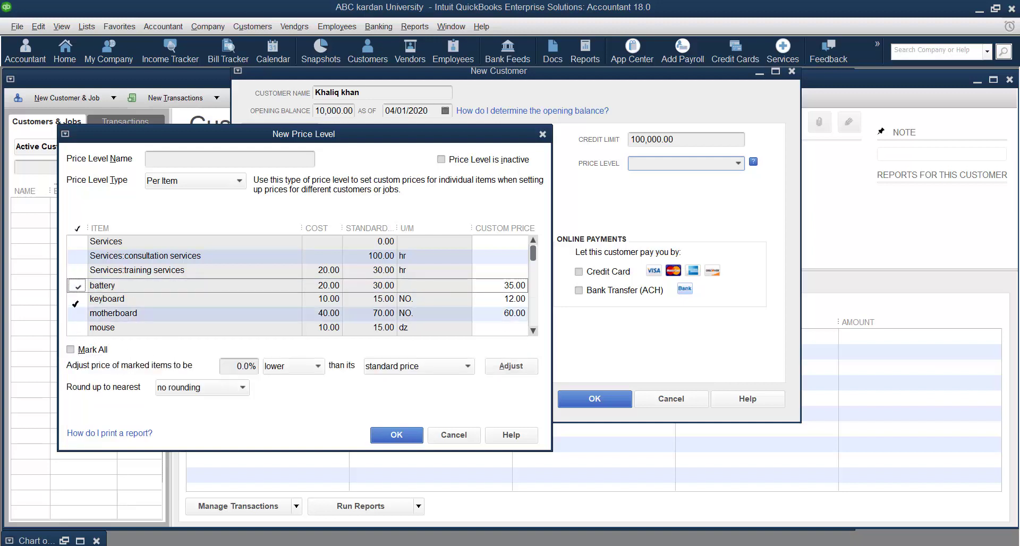
{"action": "left_click", "coordinate": [77, 301]}
{"action": "left_click", "coordinate": [77, 314]}
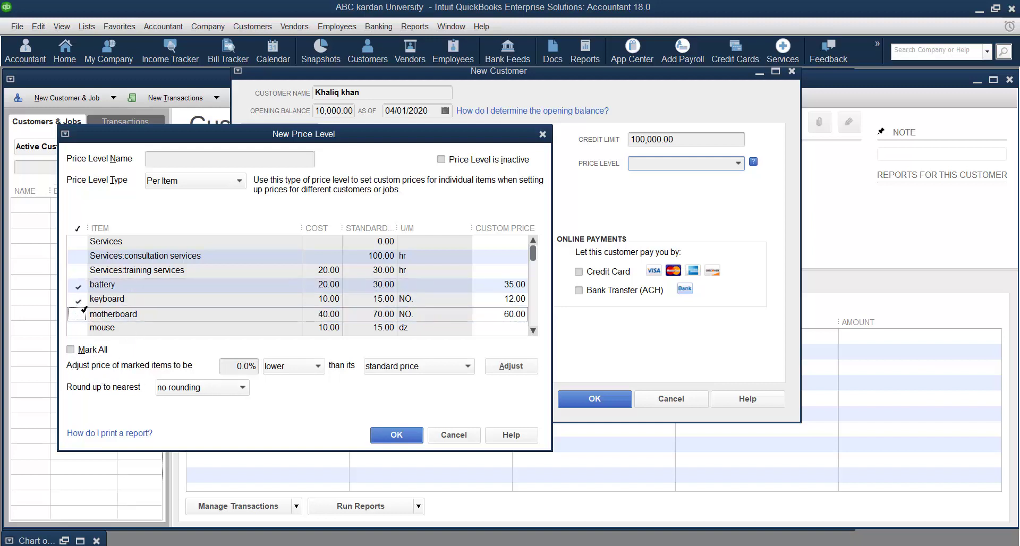
{"action": "left_click", "coordinate": [81, 312]}
{"action": "left_click", "coordinate": [234, 365]}
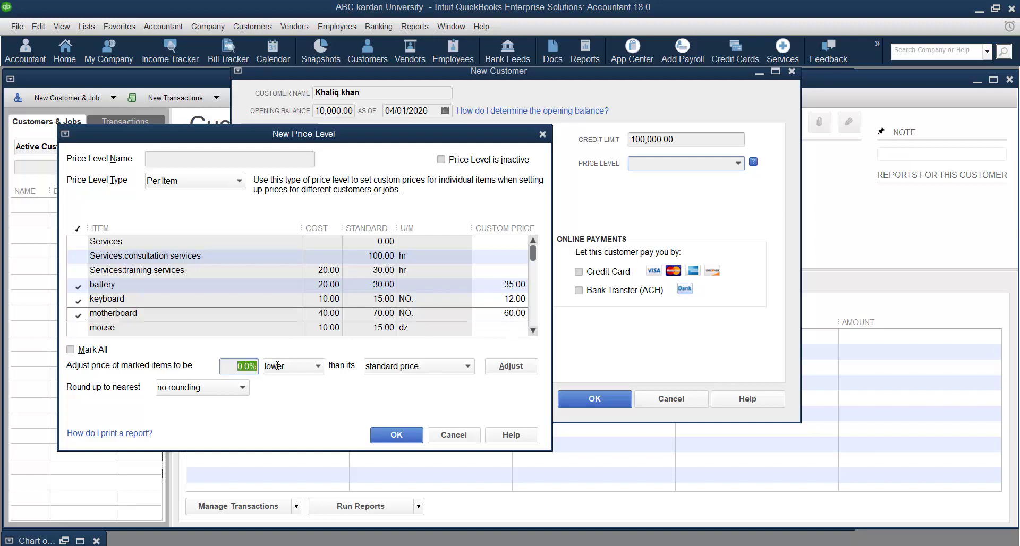
{"action": "type", "text": "10%"}
Adjust marked prices 10% higher, then 10% lower (27.00, 13.50, 63.00), and attempt saving.
{"action": "left_click", "coordinate": [318, 367]}
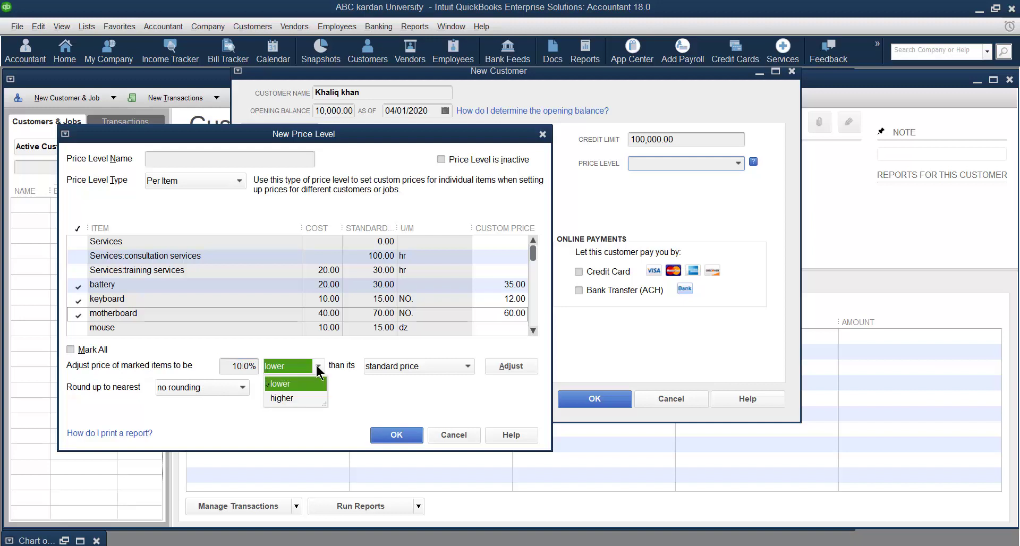
{"action": "left_click", "coordinate": [284, 398]}
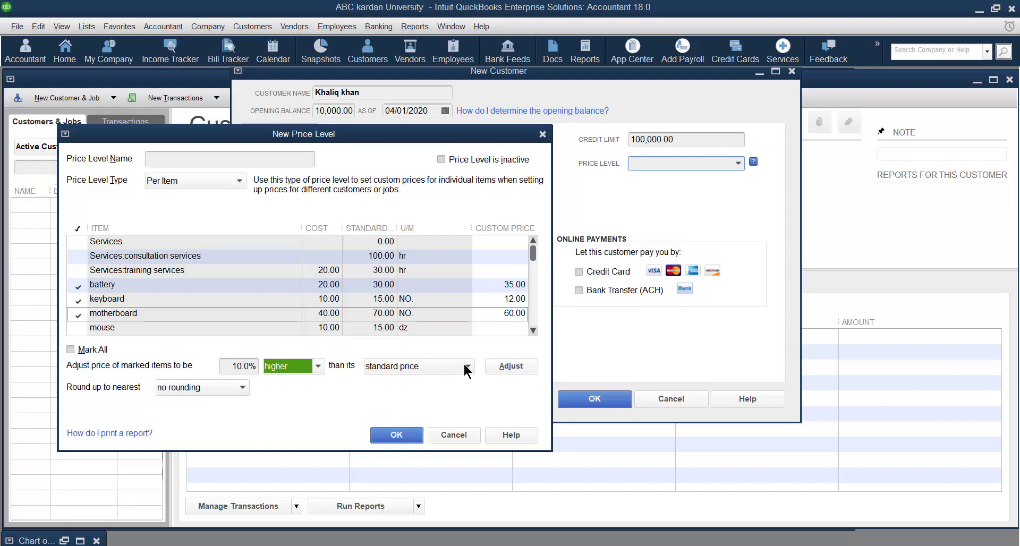
{"action": "left_click", "coordinate": [501, 364]}
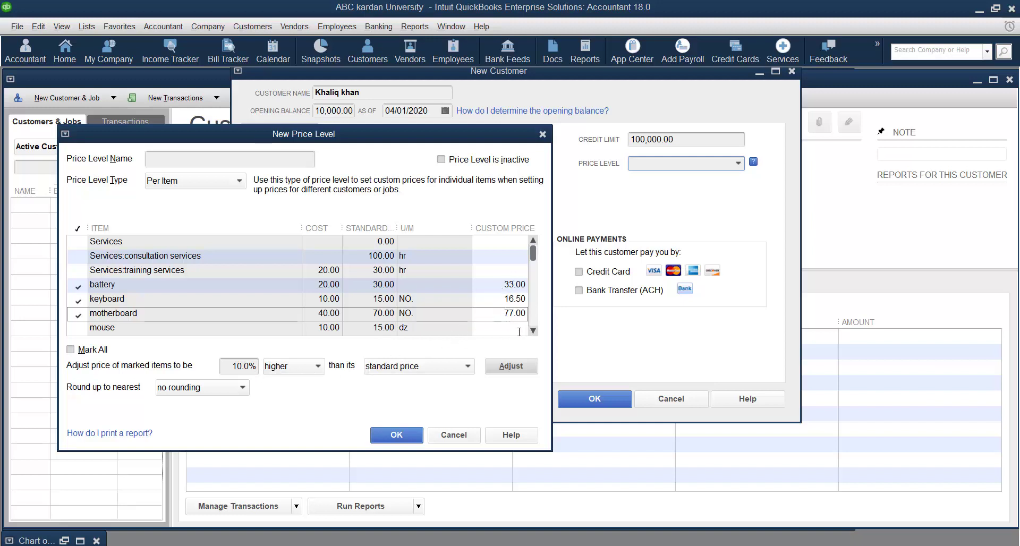
{"action": "left_click", "coordinate": [318, 366]}
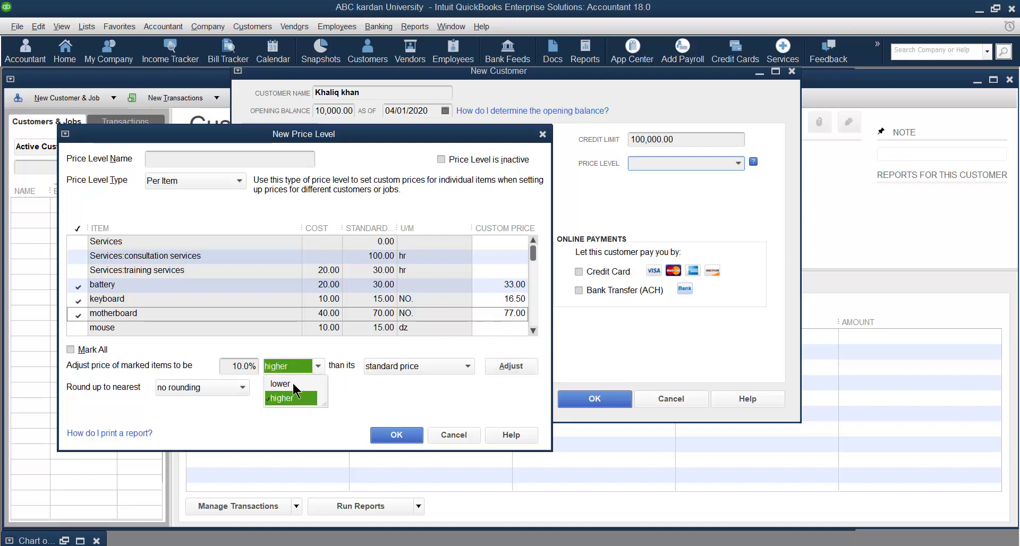
{"action": "left_click", "coordinate": [292, 384]}
{"action": "left_click", "coordinate": [502, 365]}
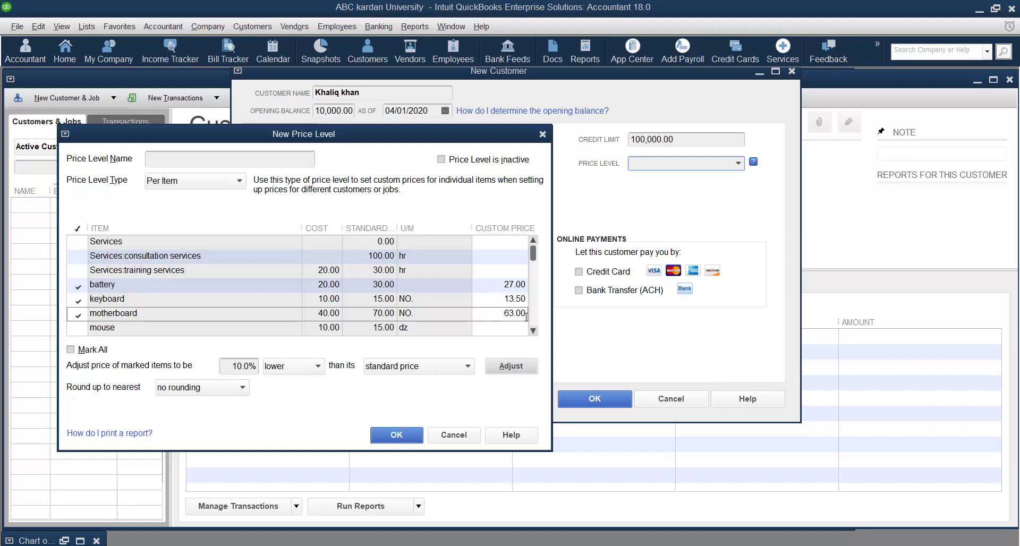
{"action": "left_click", "coordinate": [397, 438]}
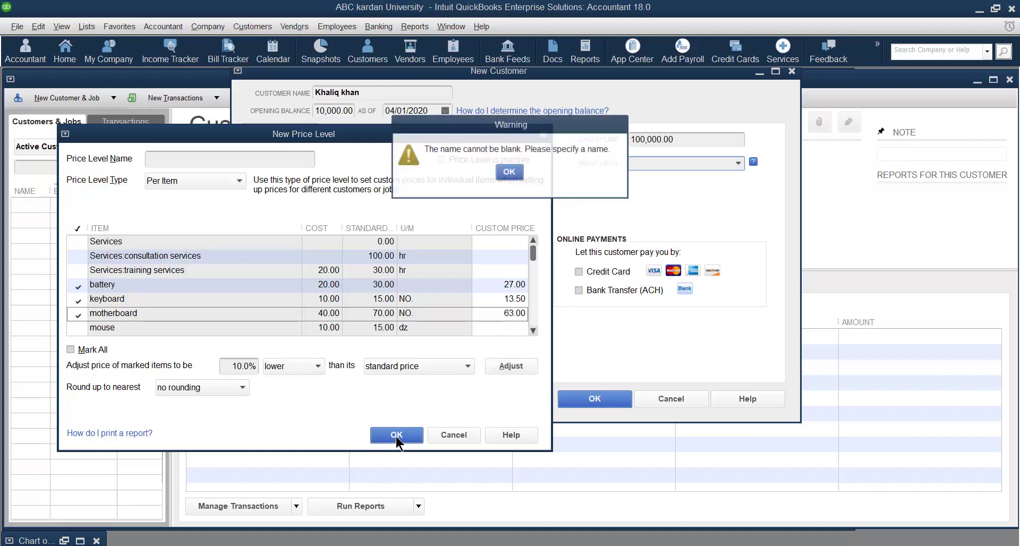
Save the price level as 'per item' and assign the 10% lower level to the customer.
{"action": "left_click", "coordinate": [509, 172]}
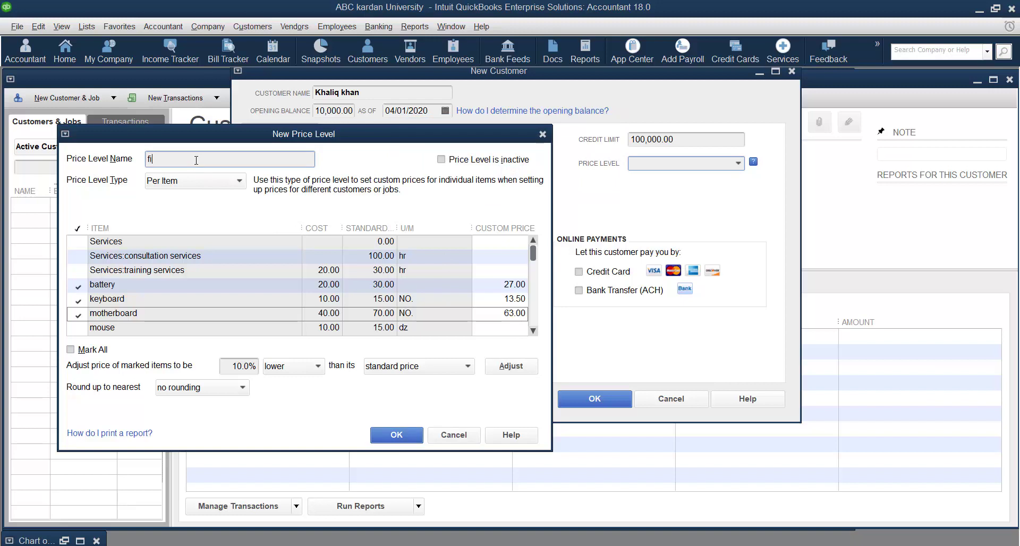
{"action": "type", "text": "per item"}
{"action": "left_click", "coordinate": [393, 435]}
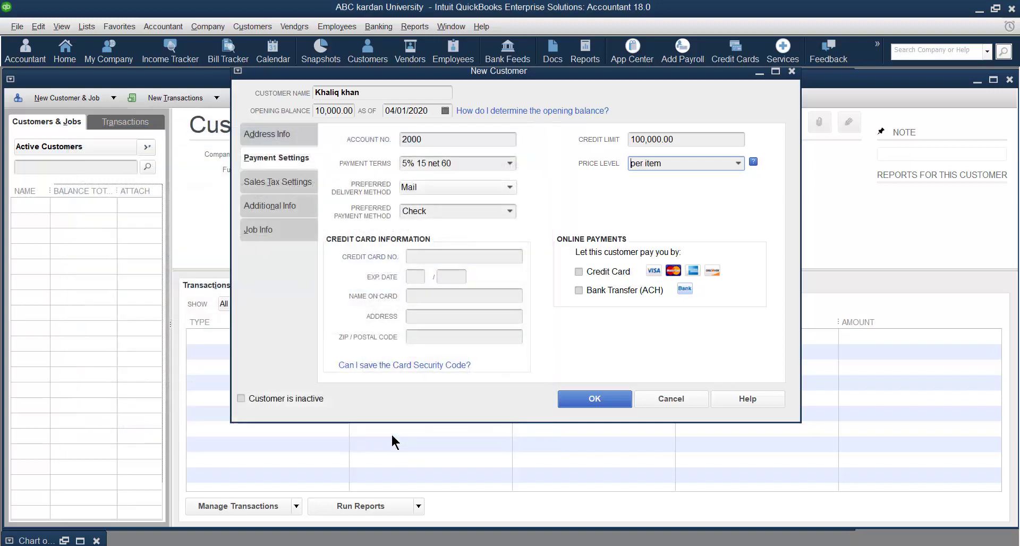
{"action": "left_click", "coordinate": [737, 164]}
{"action": "left_click", "coordinate": [664, 208]}
In Sales Tax Settings, set the tax code to Tax and leave Resale No. empty.
{"action": "left_click", "coordinate": [265, 182]}
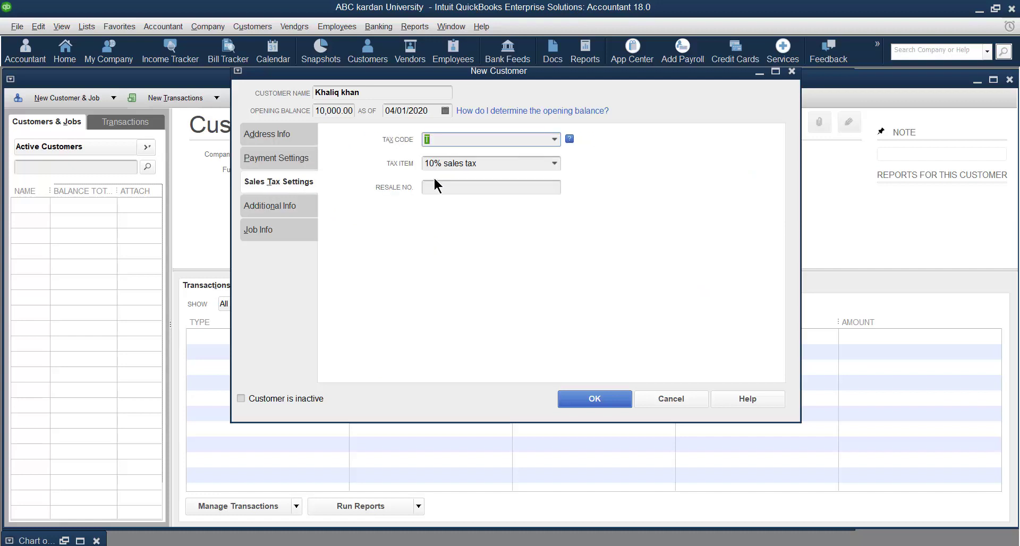
{"action": "left_click", "coordinate": [554, 139]}
{"action": "left_click", "coordinate": [471, 200]}
{"action": "left_click", "coordinate": [451, 187]}
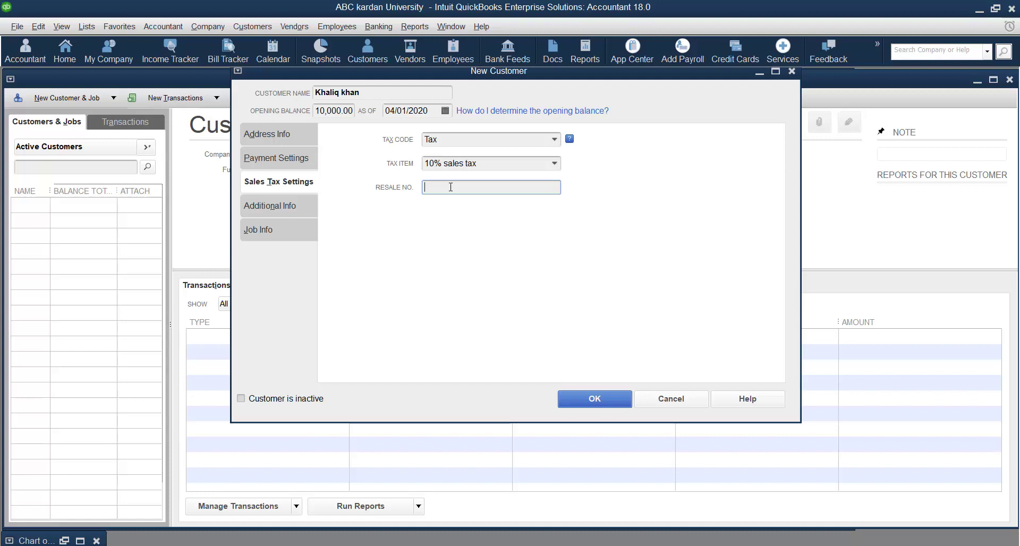
{"action": "right_click", "coordinate": [450, 187]}
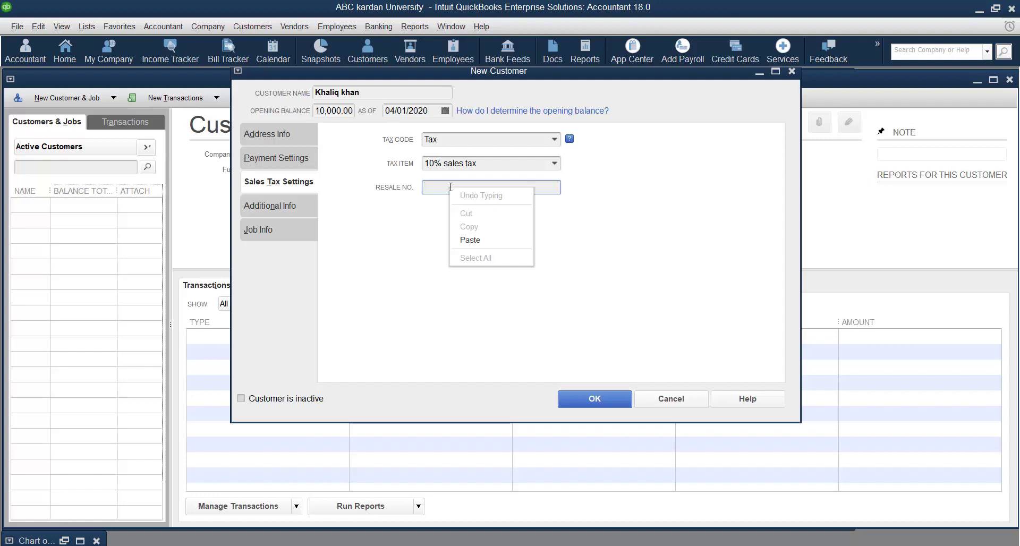
{"action": "key", "text": "Escape"}
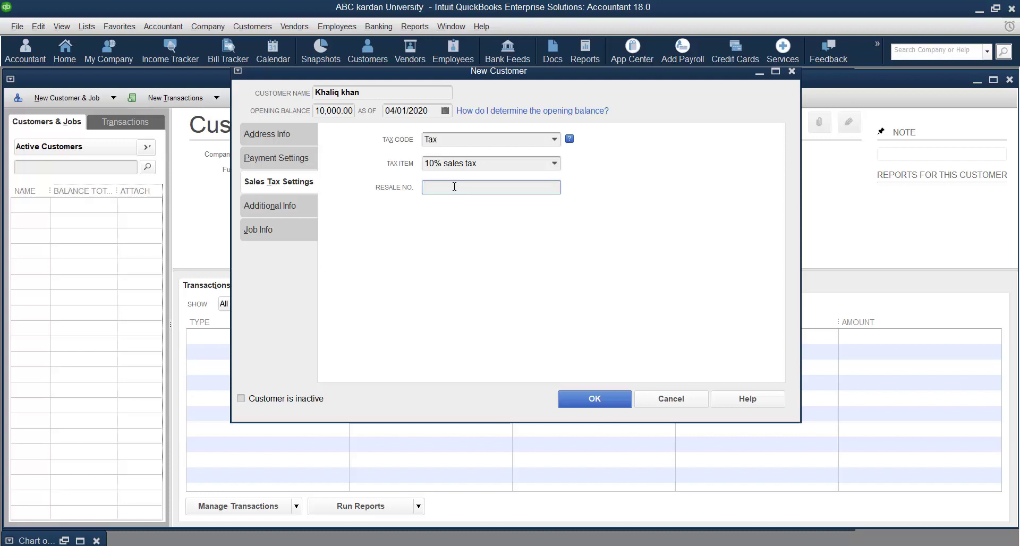
{"action": "right_click", "coordinate": [455, 186]}
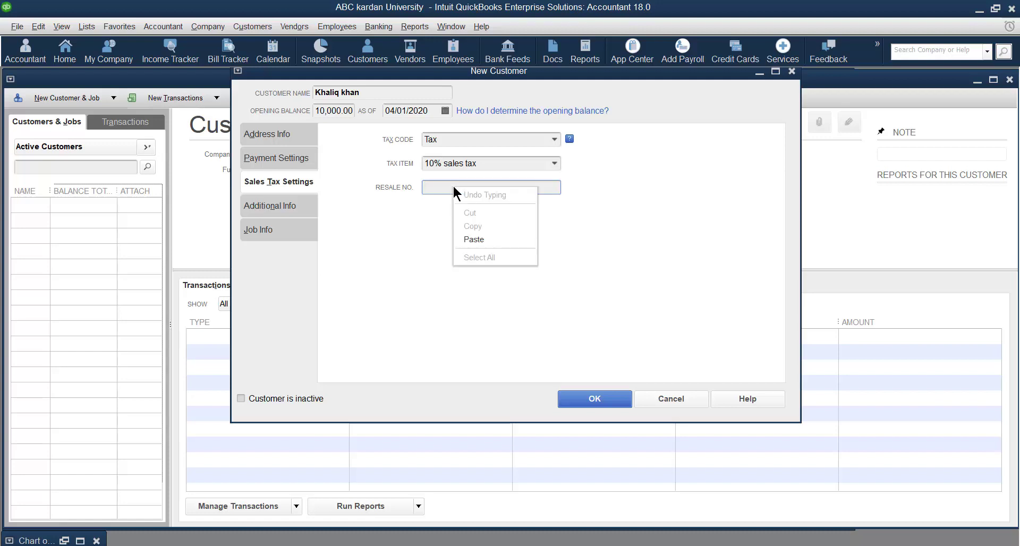
{"action": "left_click", "coordinate": [421, 219]}
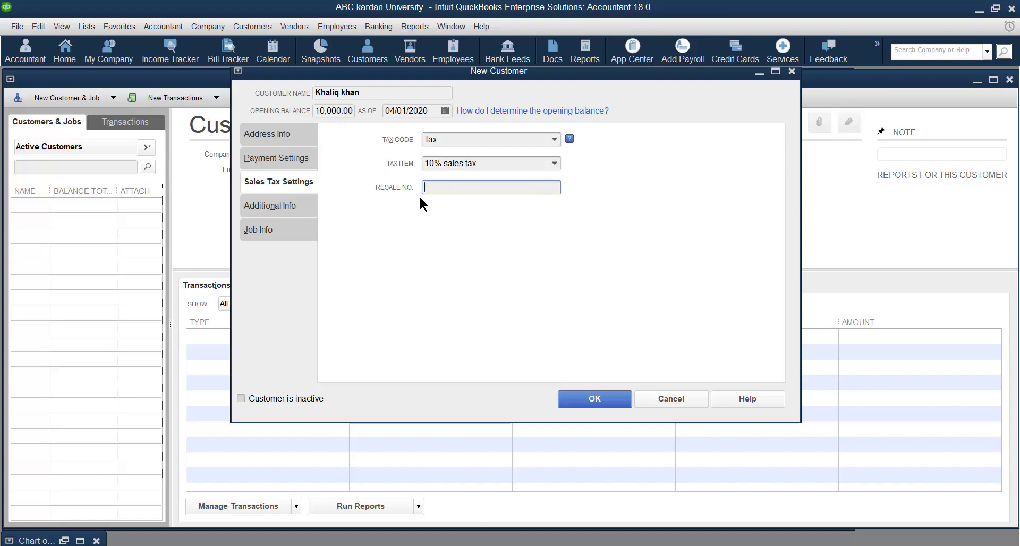